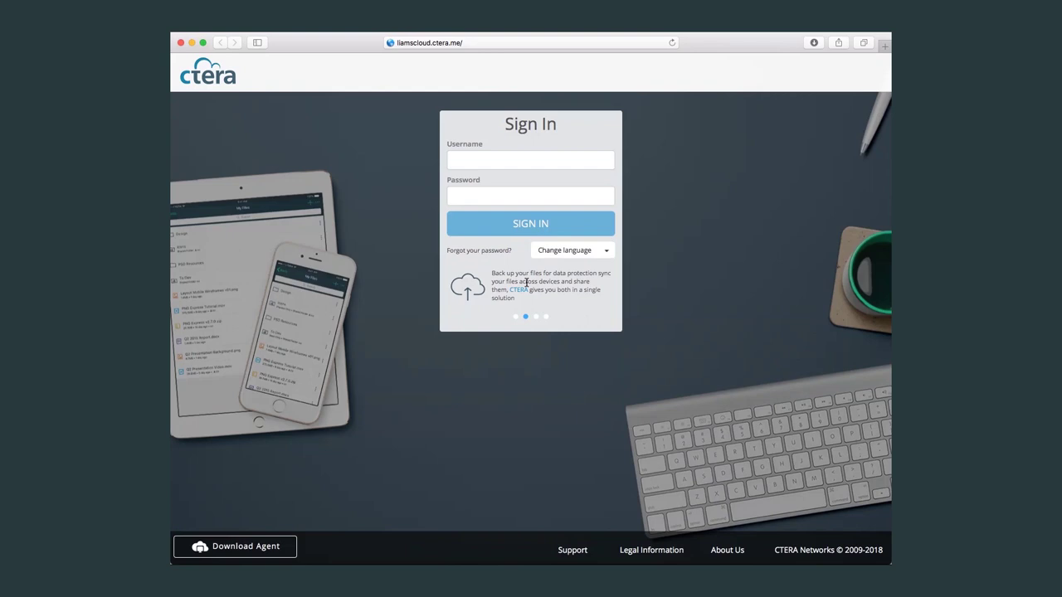
# Reload the portal sign-in page and sign in with the saved account from autofill
pyautogui.click(477, 44)
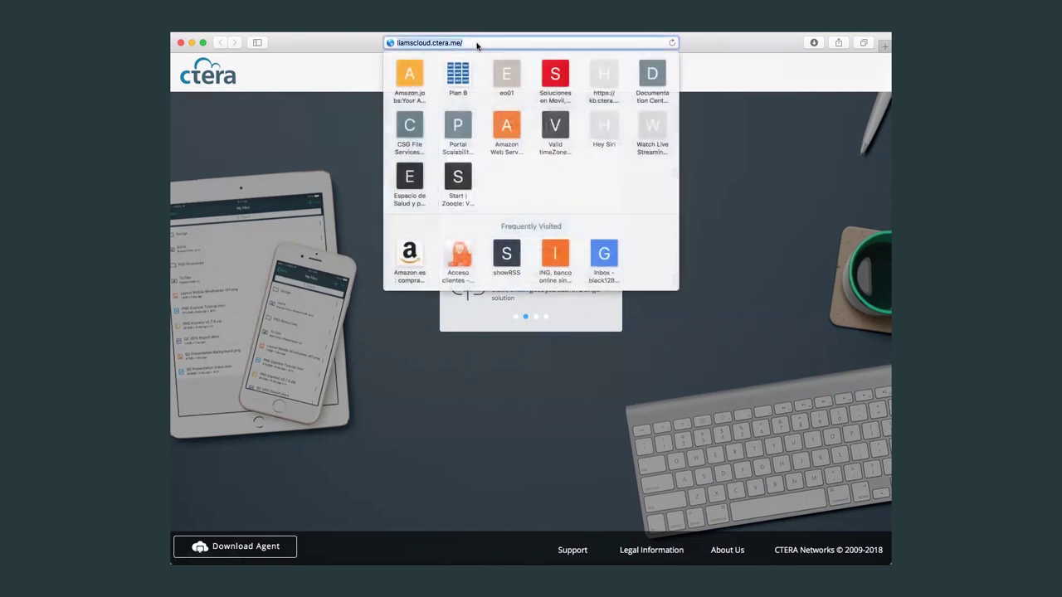
pyautogui.press('Return')
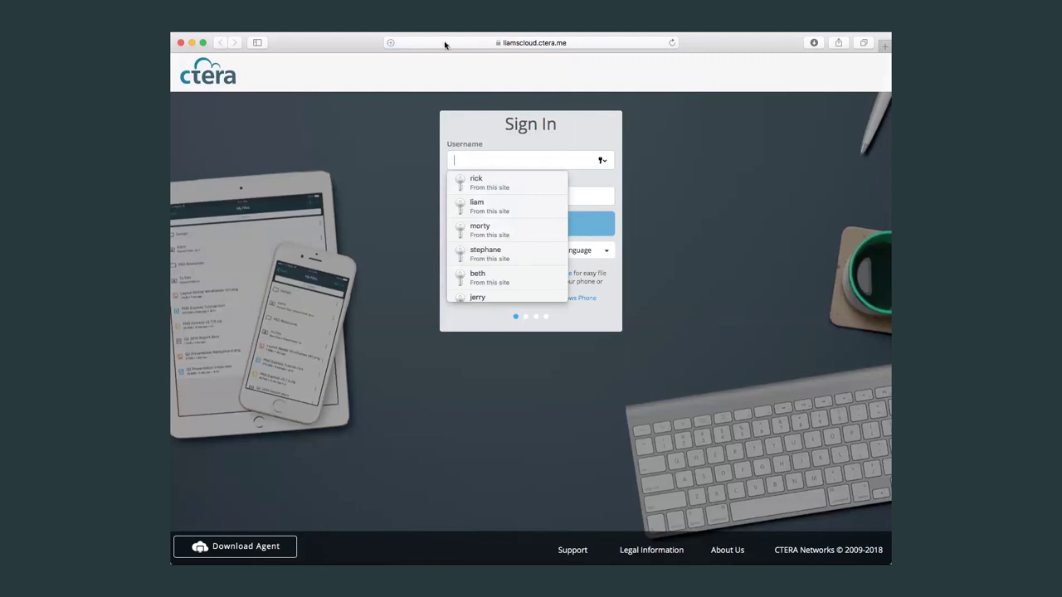
pyautogui.click(535, 190)
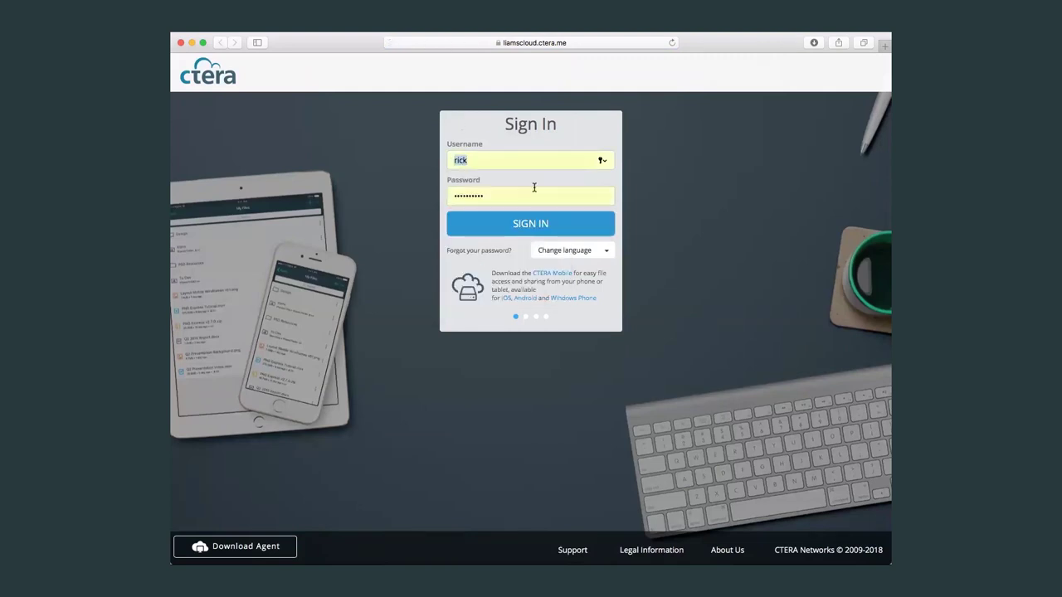
pyautogui.click(512, 230)
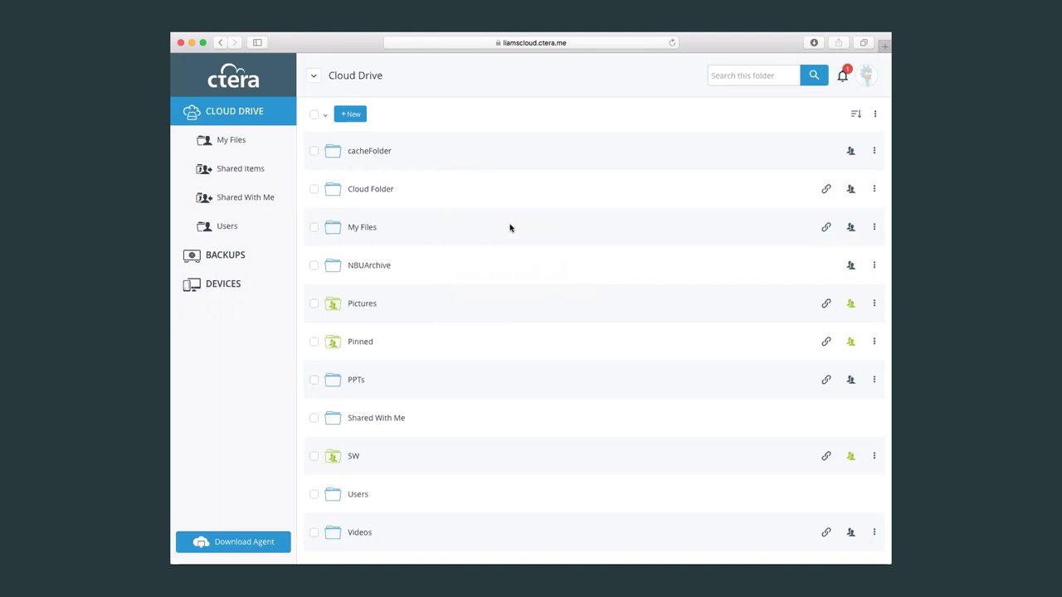
# Browse My Files, Shared Items, Shared With Me and Users, ending on Shared Items
pyautogui.click(236, 142)
pyautogui.click(245, 167)
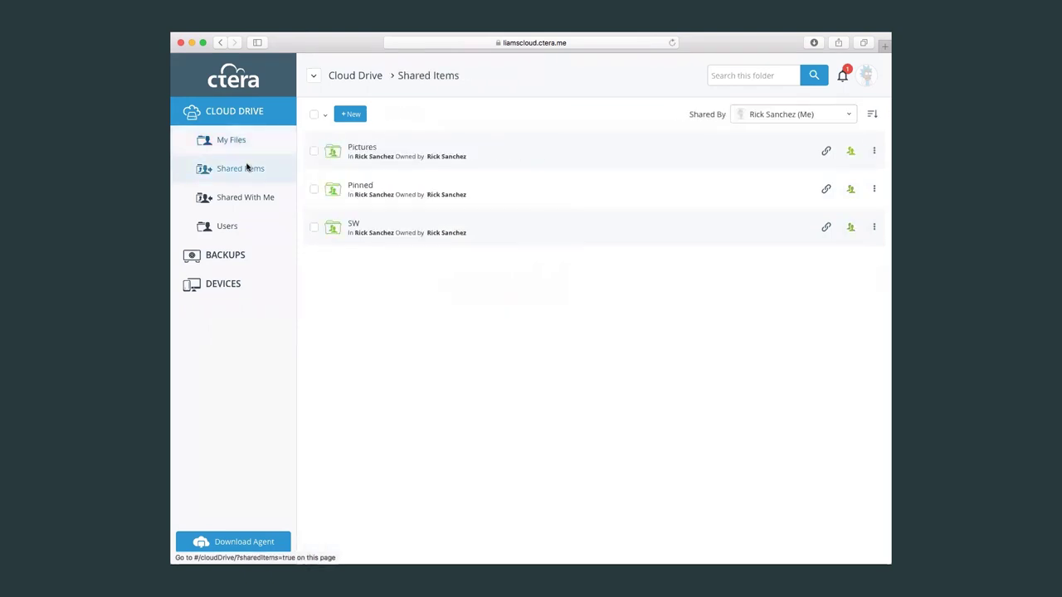
pyautogui.click(253, 197)
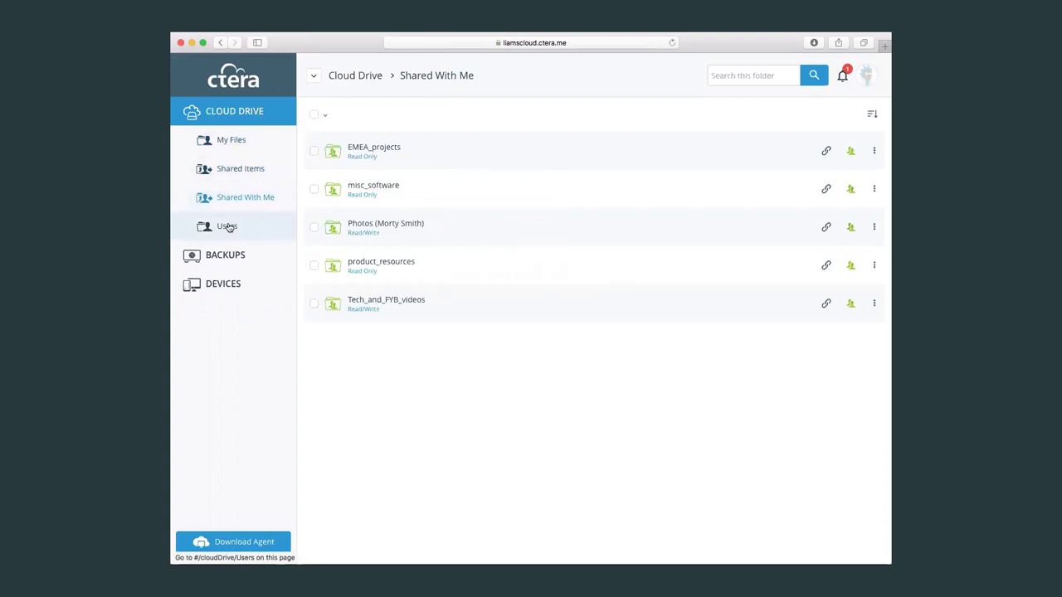
pyautogui.click(227, 226)
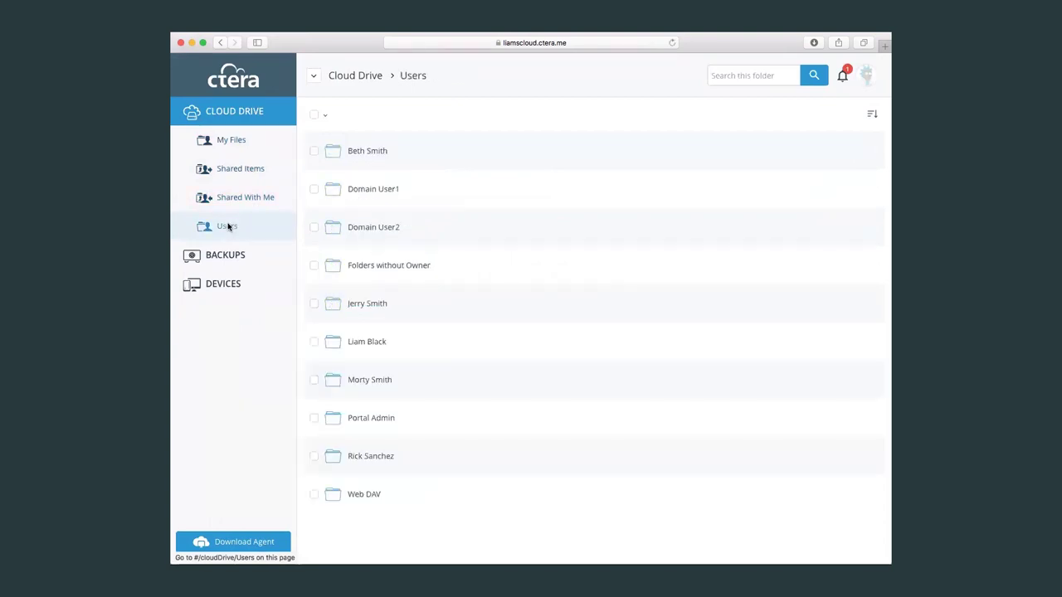
pyautogui.click(232, 168)
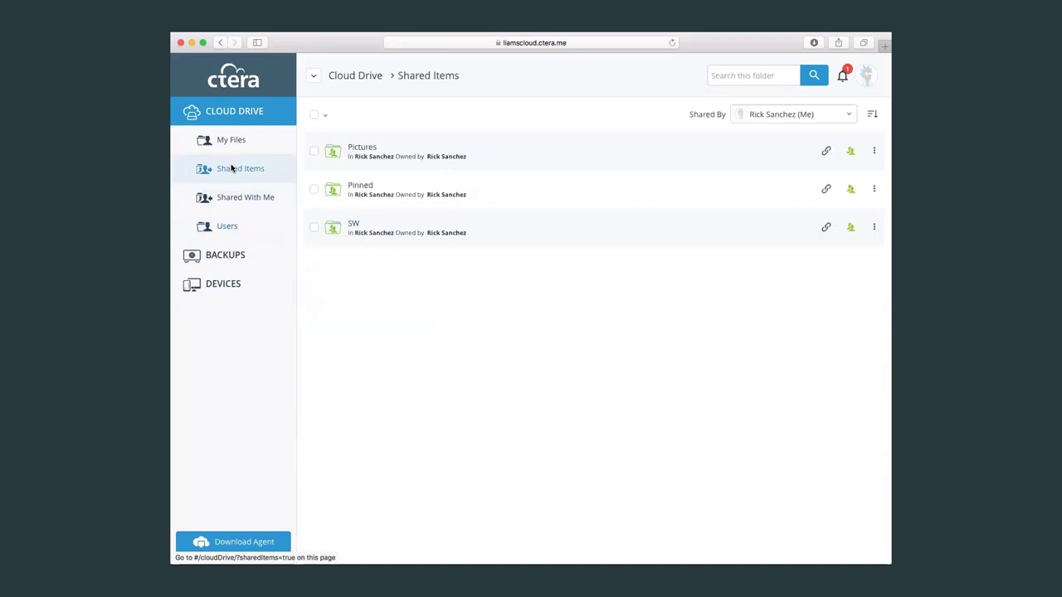
# Keep Shared Items listing my own items, and go to Administration from the account menu
pyautogui.click(849, 115)
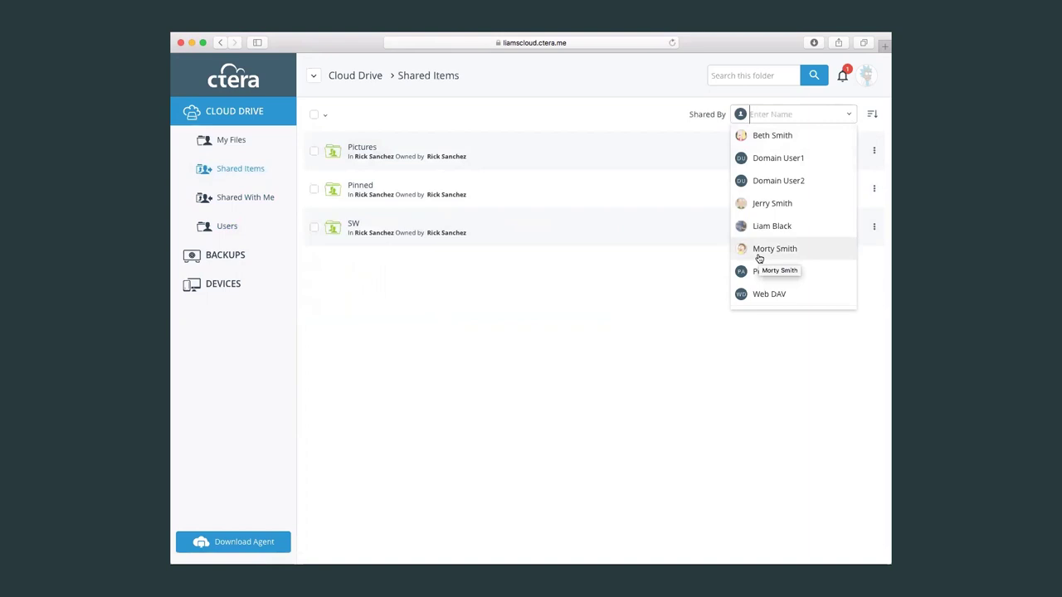
pyautogui.click(629, 310)
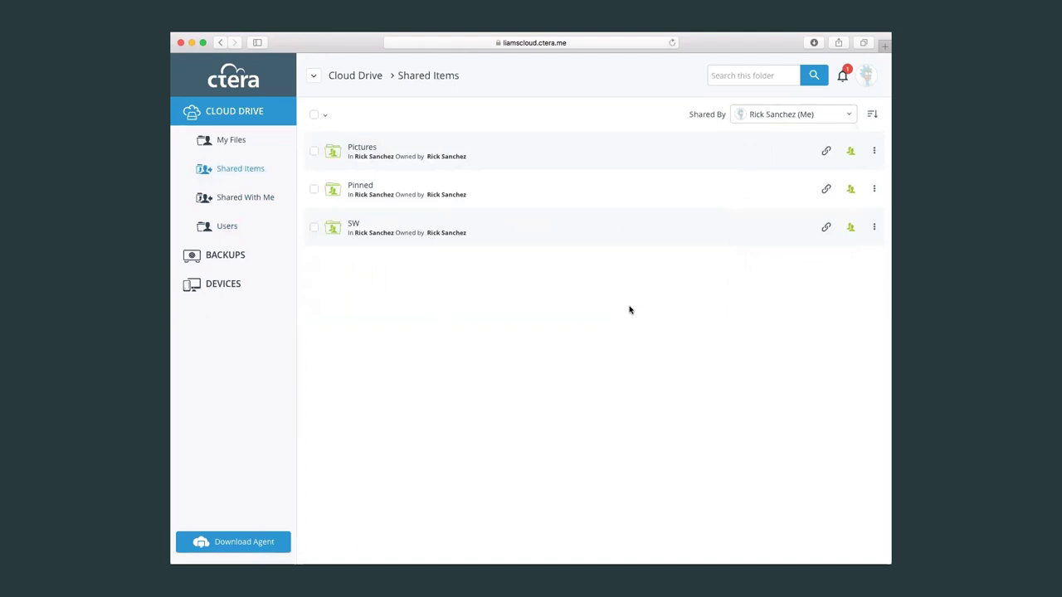
pyautogui.click(871, 74)
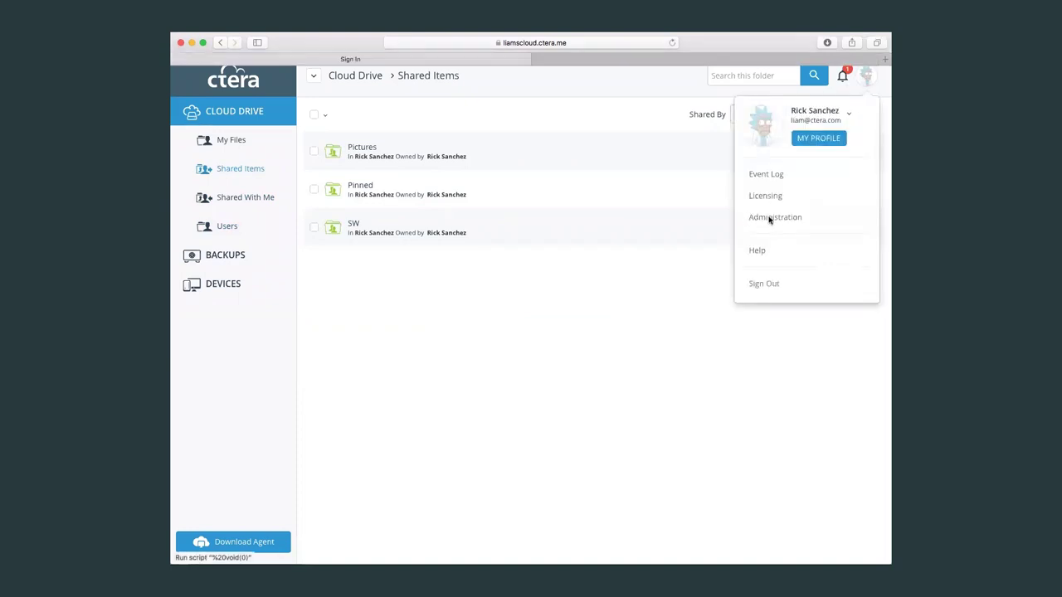
pyautogui.click(769, 220)
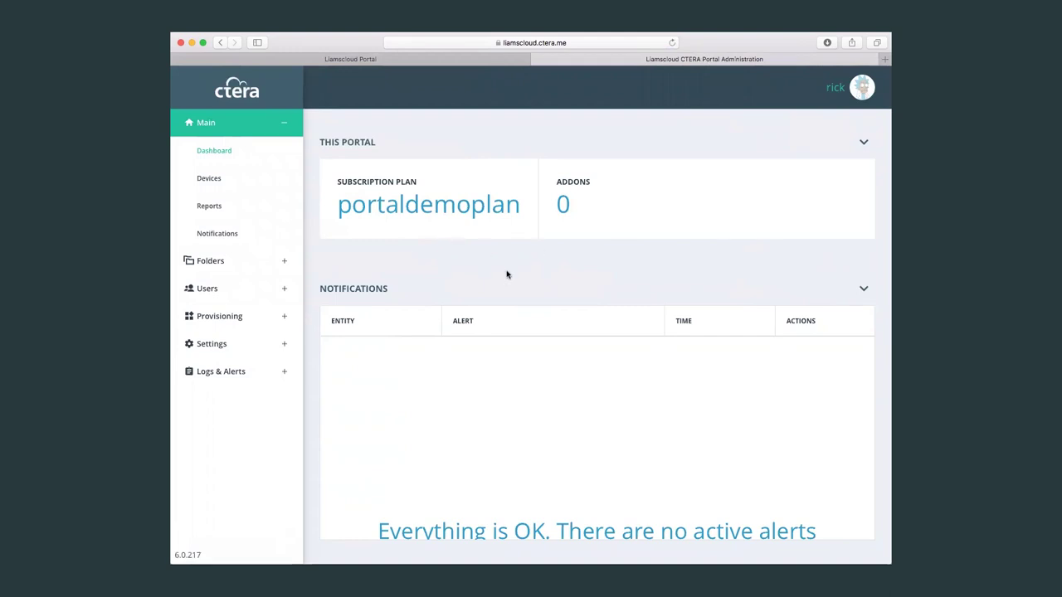
# Expand and review the dashboard's System Status charts, then go to the Devices list
pyautogui.scroll(-5, 507, 274)
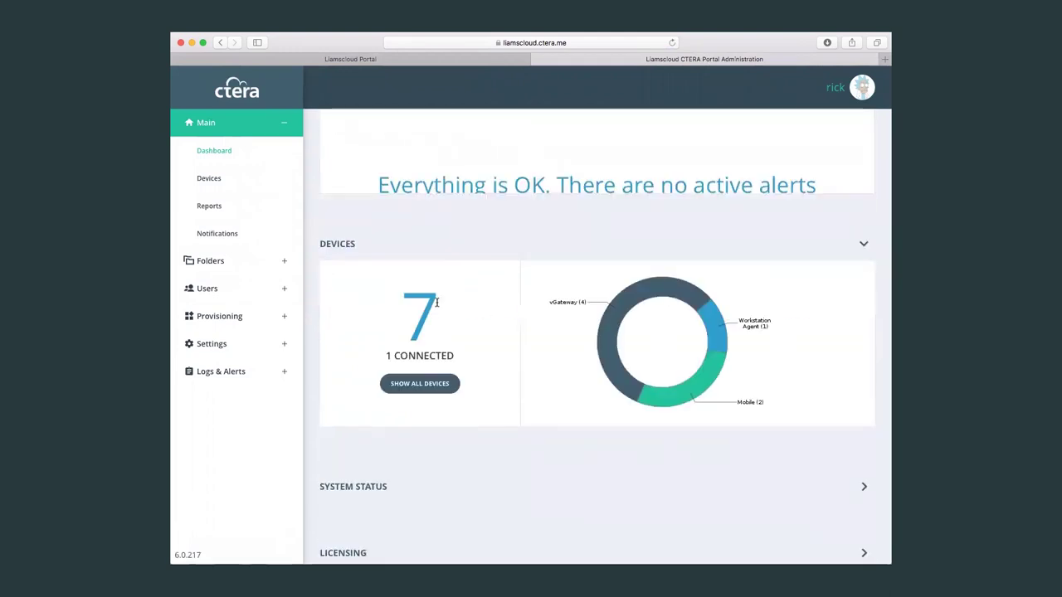
pyautogui.scroll(-1, 589, 471)
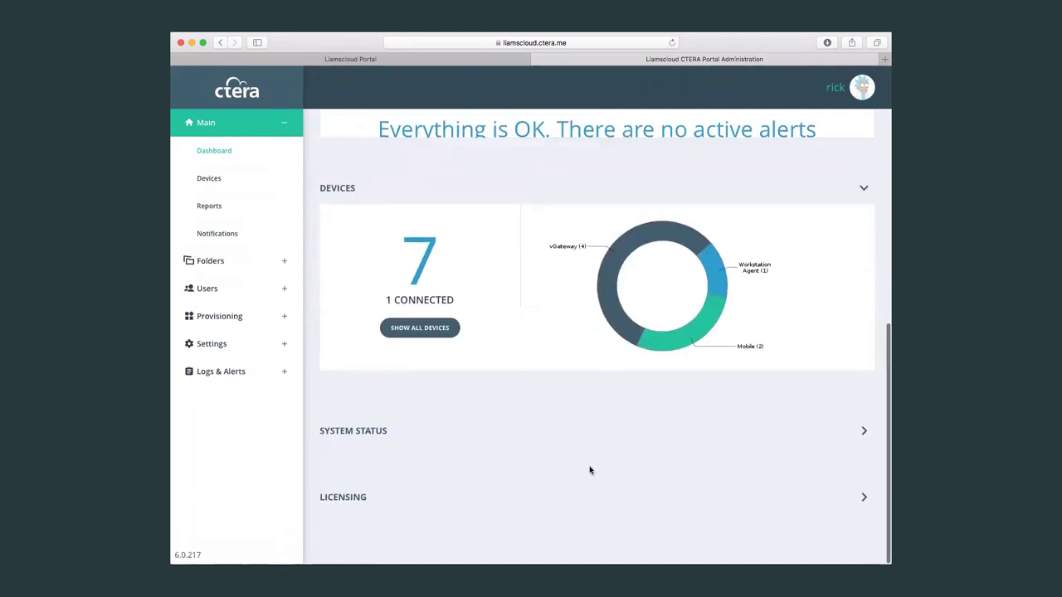
pyautogui.click(863, 430)
pyautogui.scroll(-3, 772, 427)
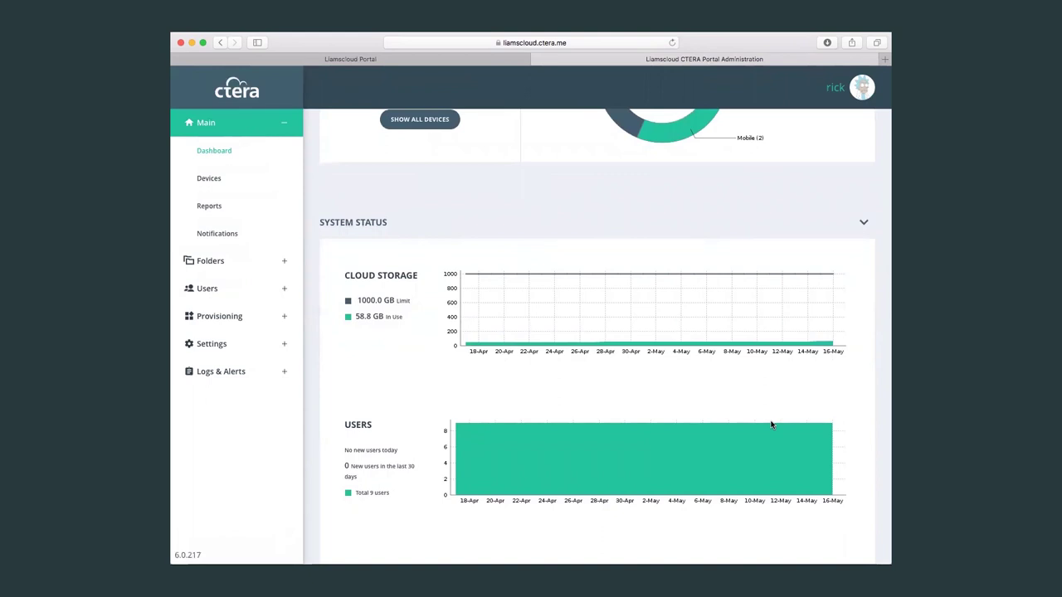
pyautogui.scroll(-3, 576, 475)
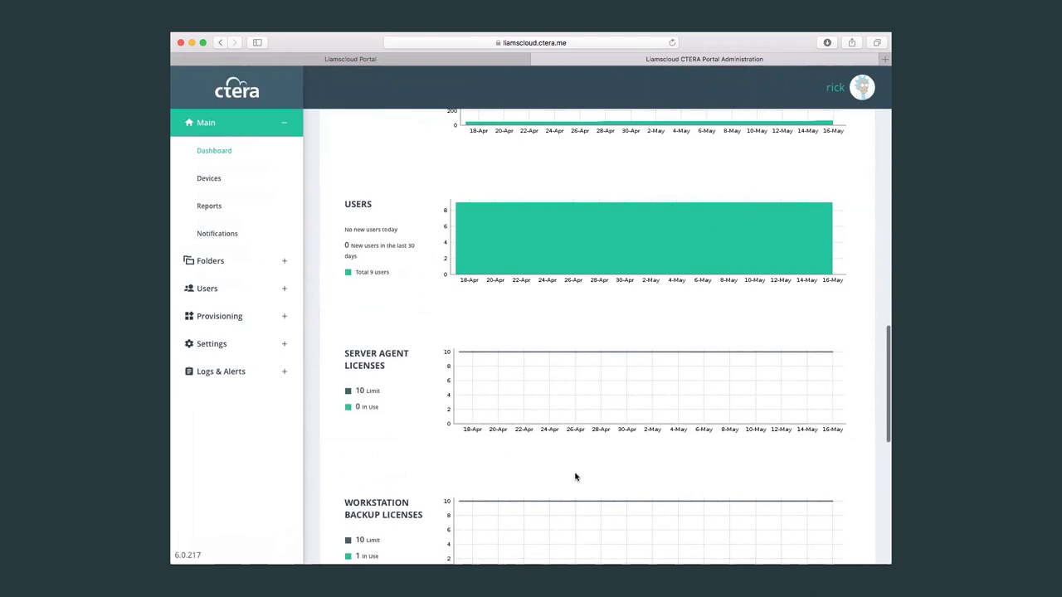
pyautogui.scroll(-3, 576, 477)
pyautogui.scroll(-2, 576, 475)
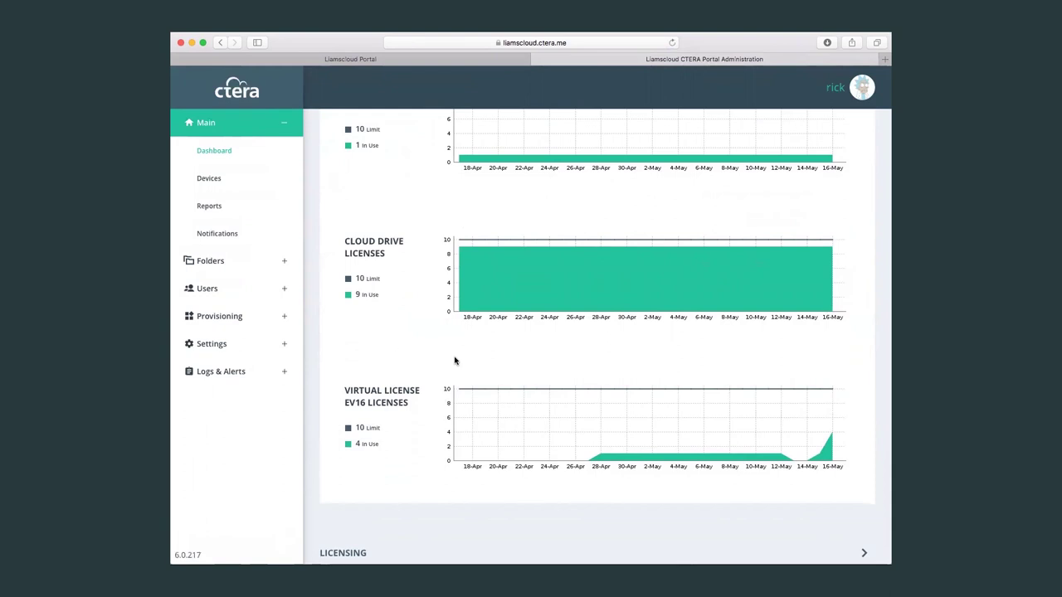
pyautogui.scroll(10, 455, 360)
pyautogui.click(222, 180)
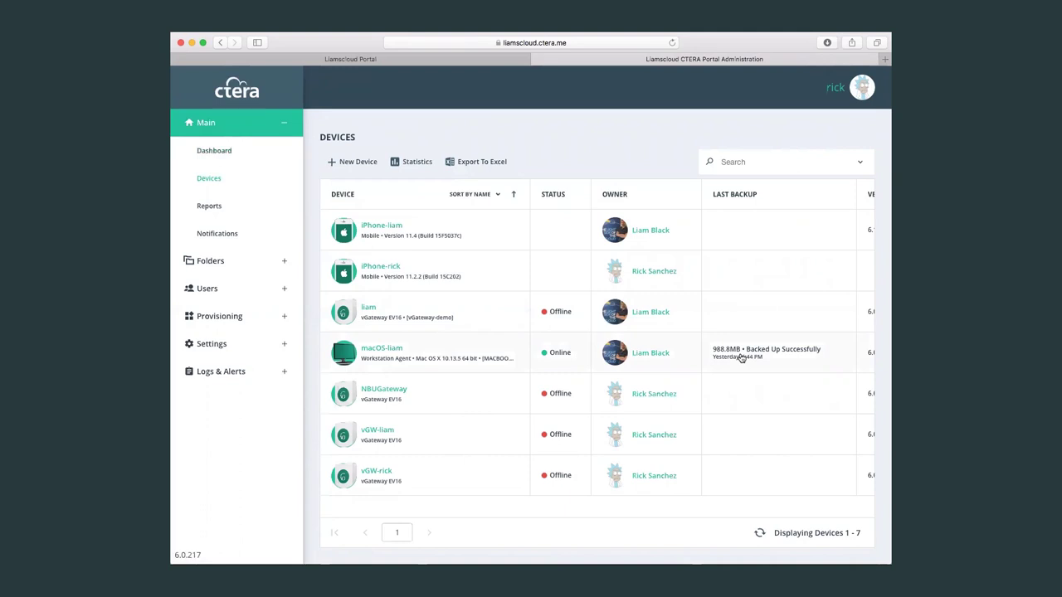
pyautogui.hscroll(5, 741, 357)
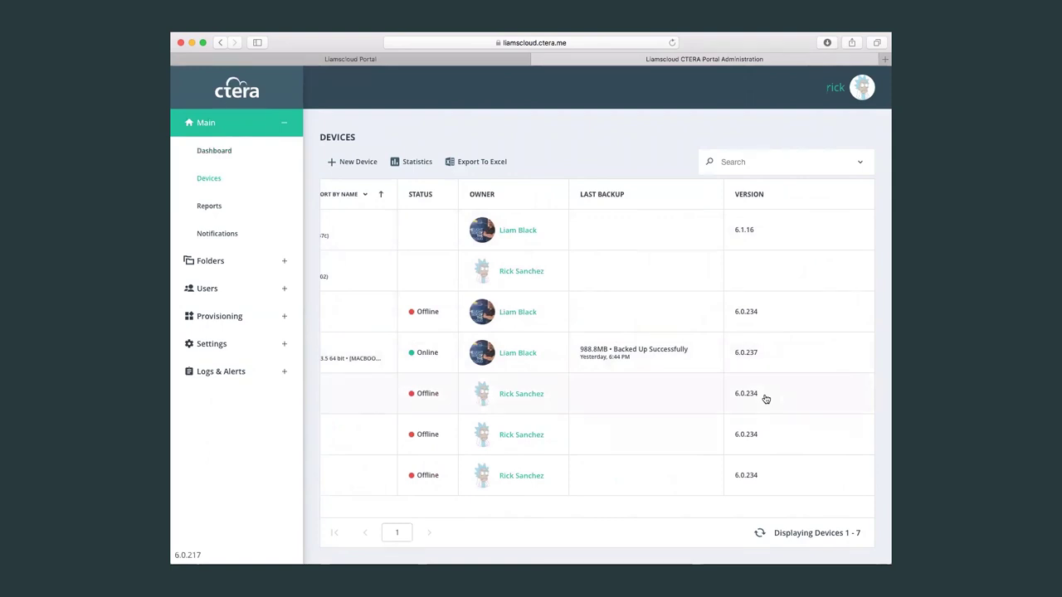
pyautogui.hscroll(-4, 629, 394)
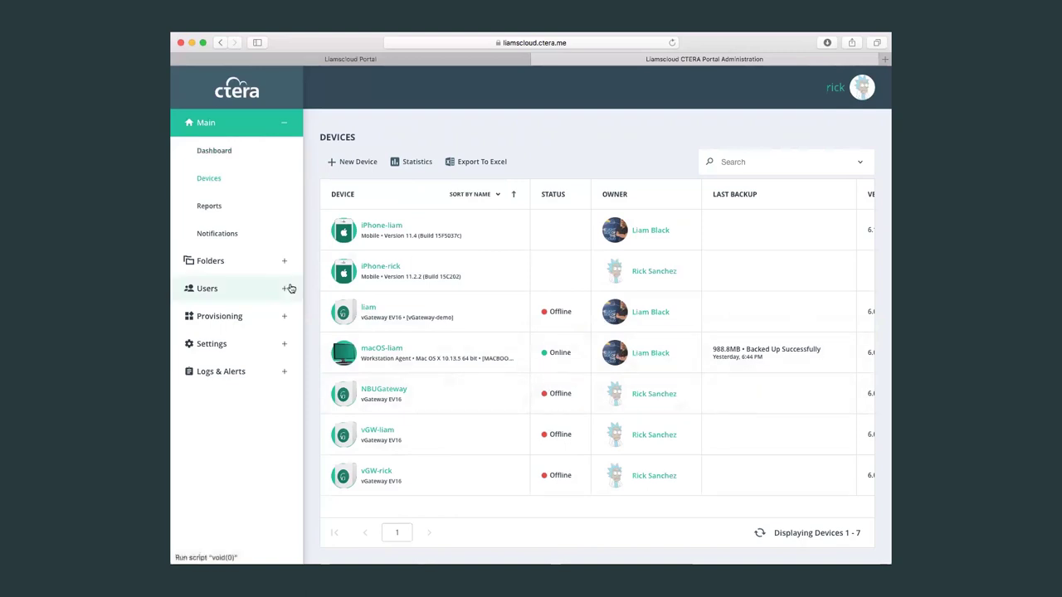
pyautogui.click(203, 209)
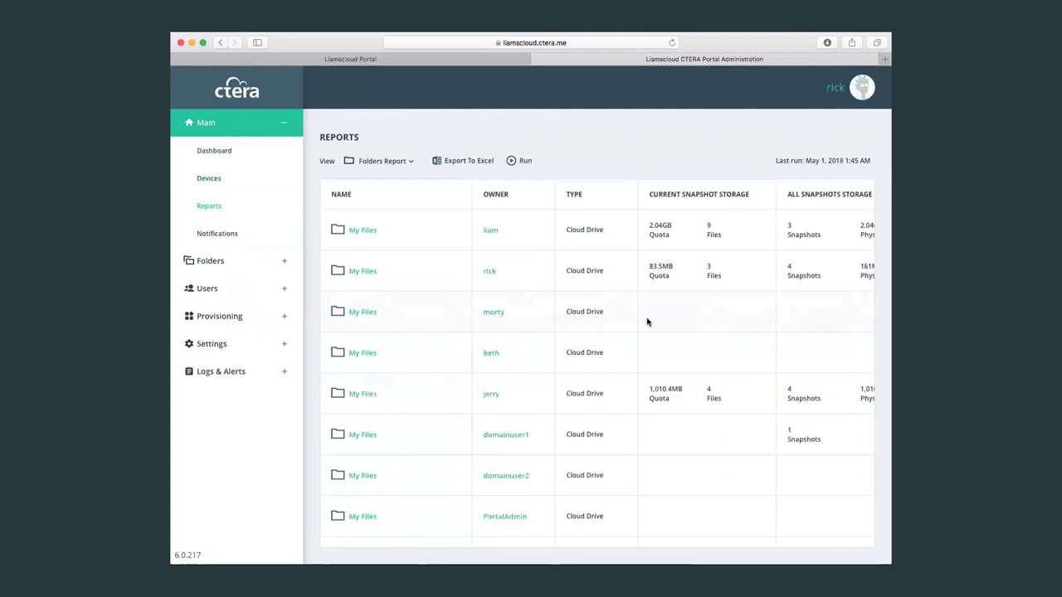
# Filter Notifications by Portal, then Users, then Devices, and go to Backup Folders
pyautogui.click(217, 234)
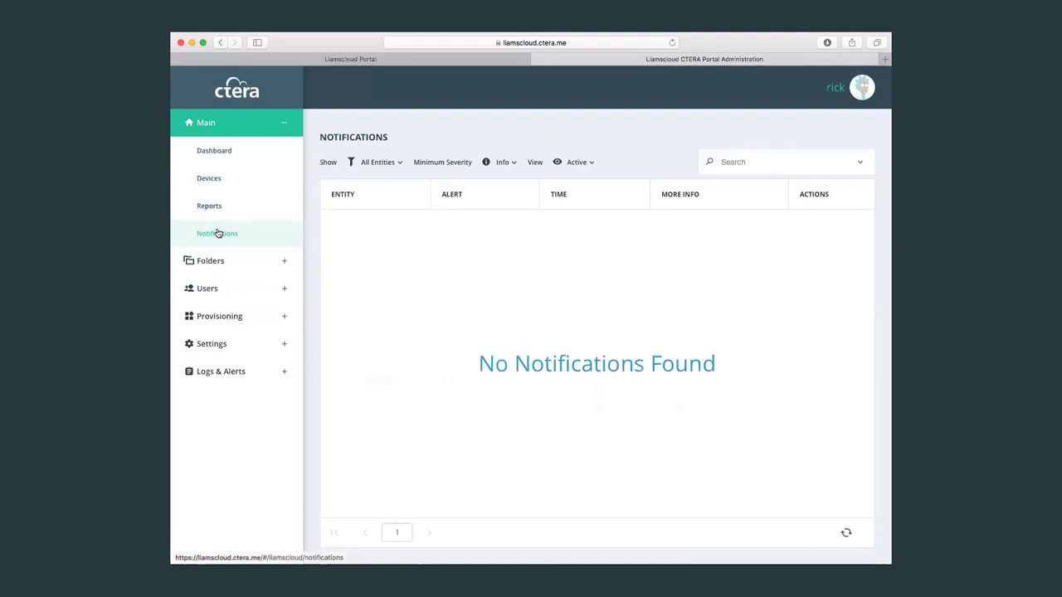
pyautogui.click(396, 164)
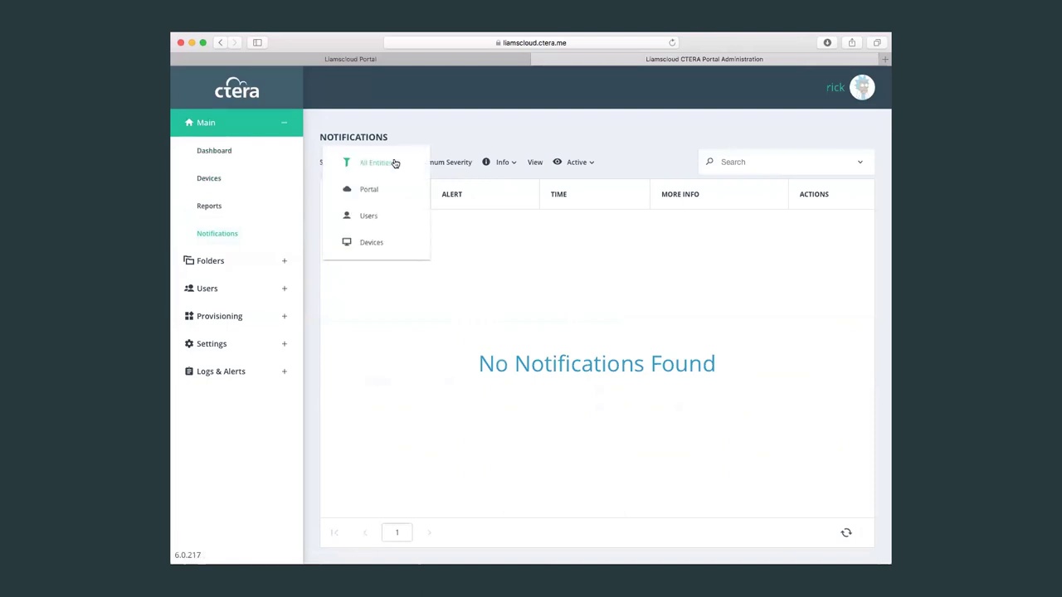
pyautogui.click(385, 188)
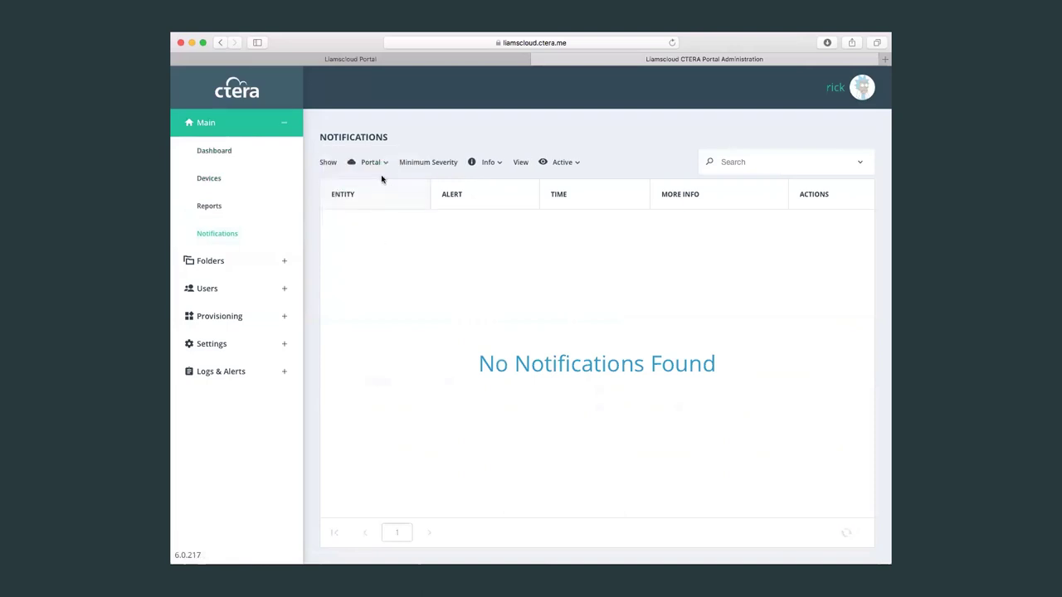
pyautogui.click(382, 163)
pyautogui.click(370, 193)
pyautogui.click(374, 162)
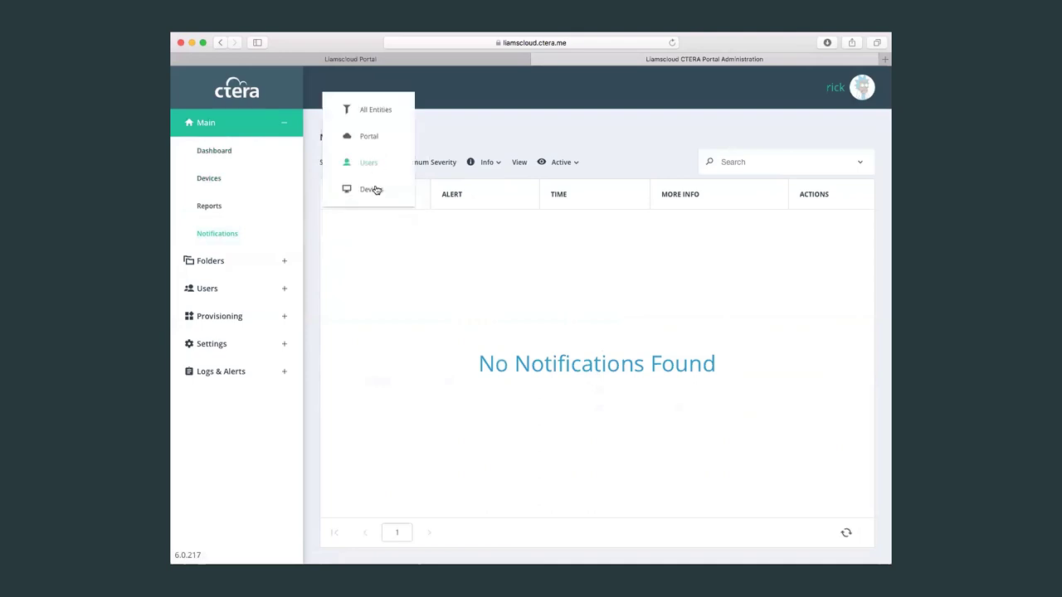
pyautogui.click(374, 189)
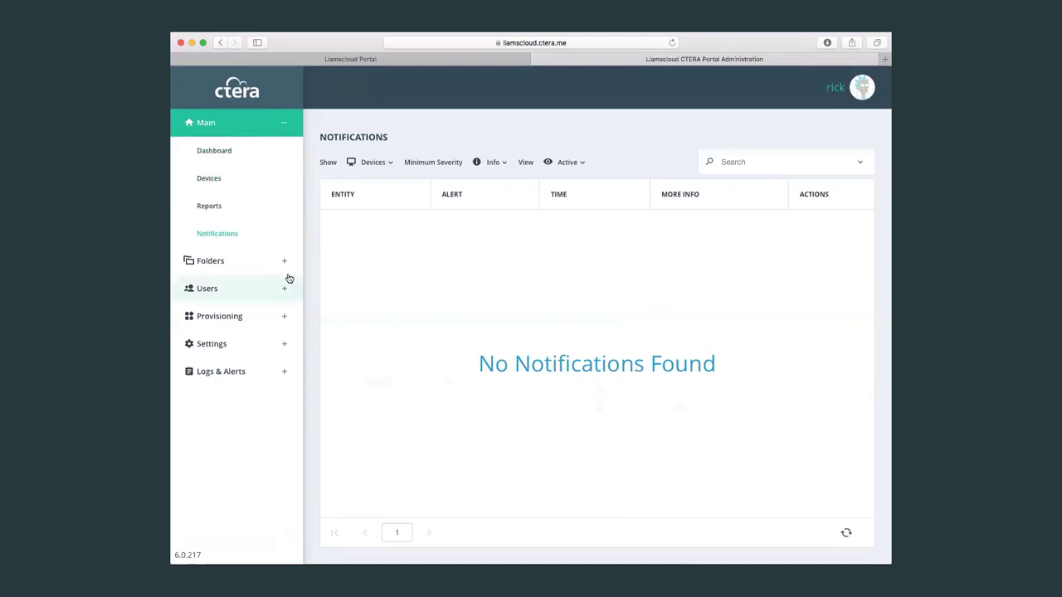
pyautogui.click(256, 264)
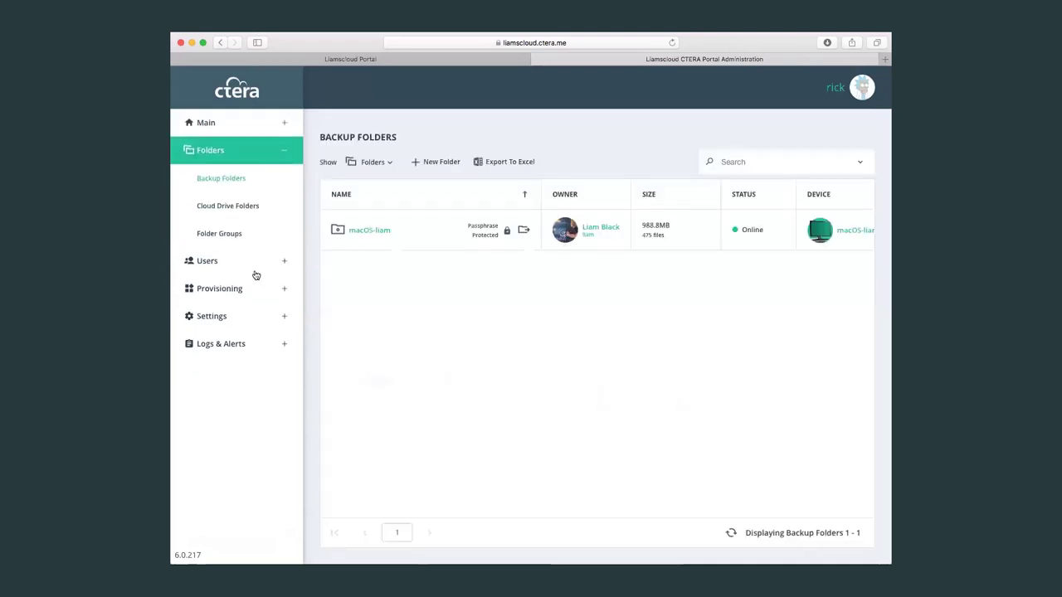
# View the Cloud Drive Folders list, then the Users list
pyautogui.click(211, 209)
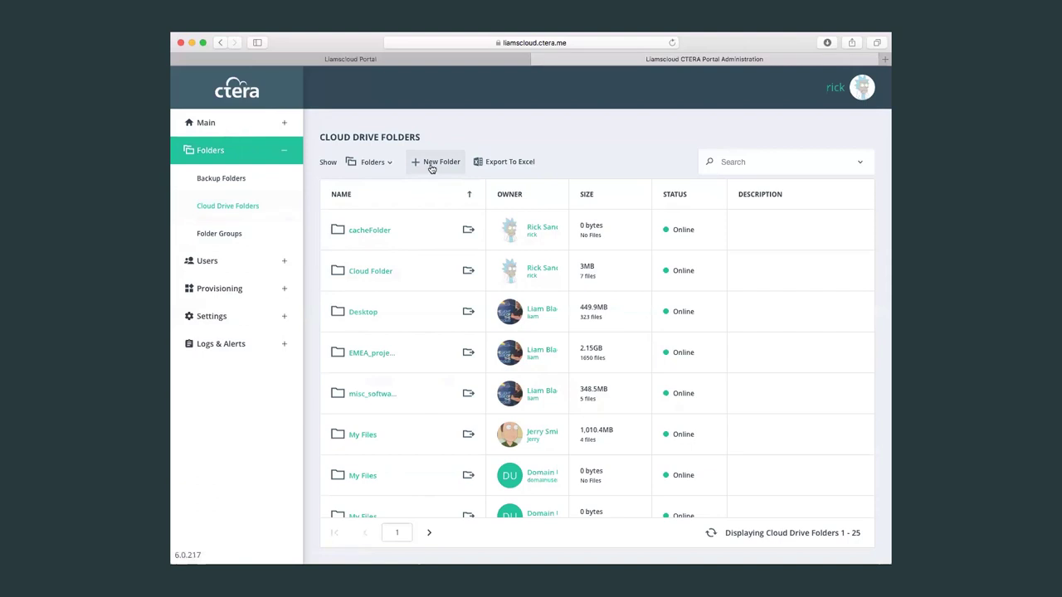
pyautogui.click(243, 262)
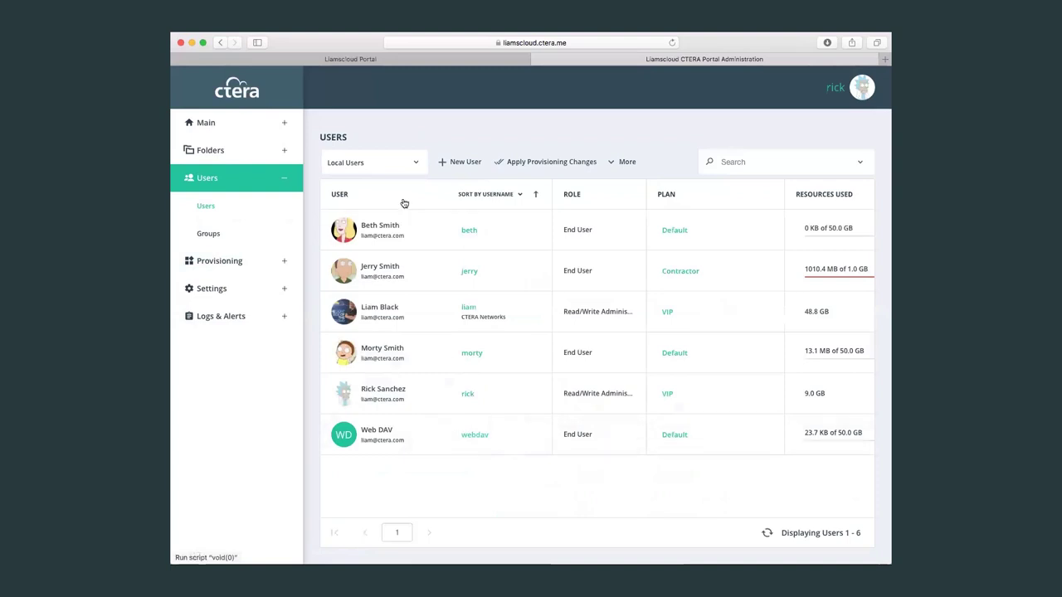
# Switch the user source to ctera.corp Users, then go to Groups
pyautogui.click(406, 166)
pyautogui.click(360, 190)
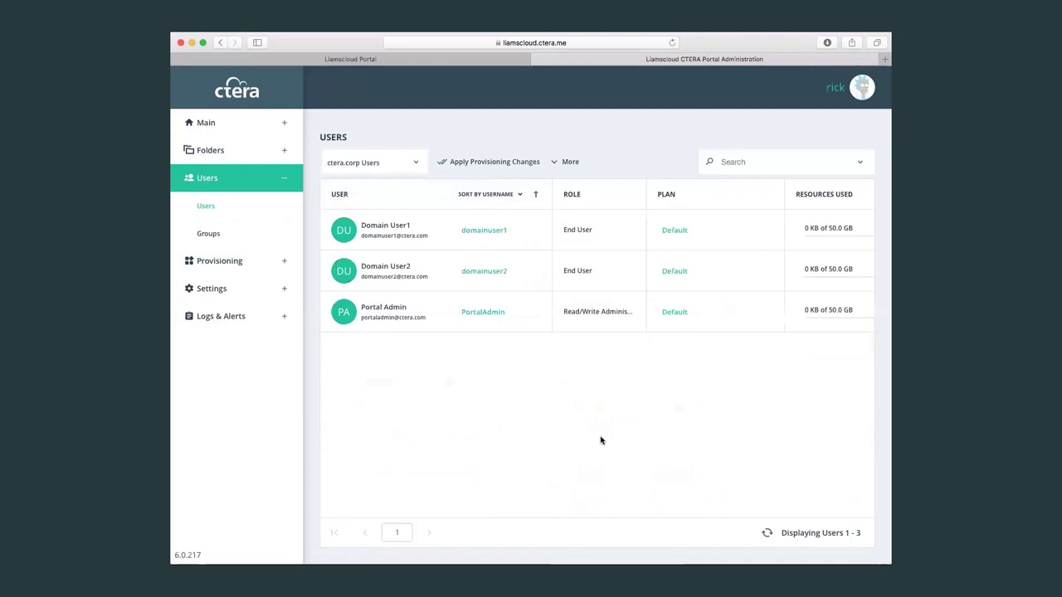
pyautogui.click(219, 235)
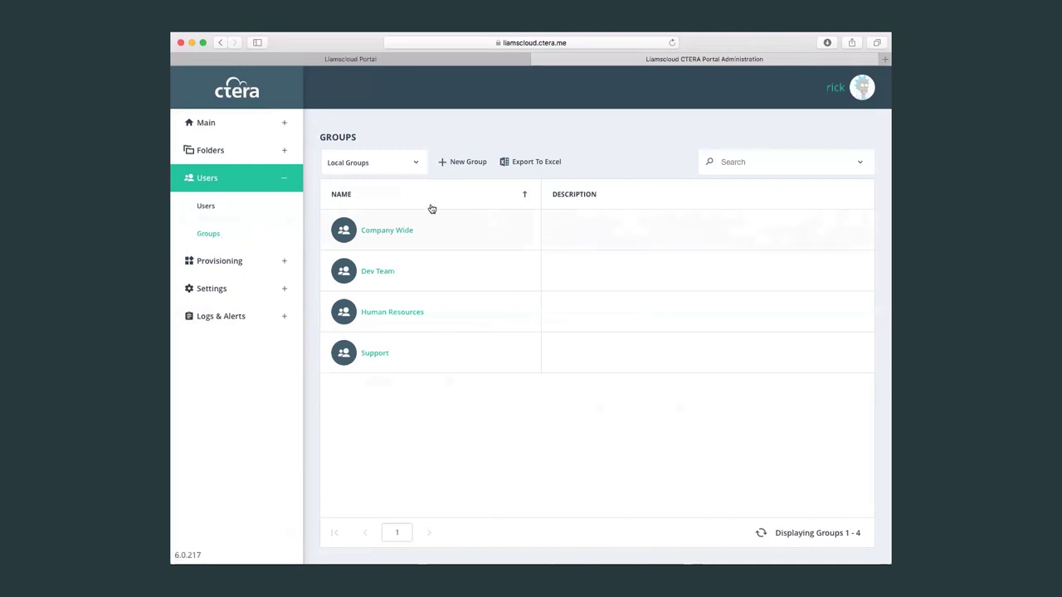
# Switch the group source to ctera.corp Groups, then go back to Users
pyautogui.click(414, 164)
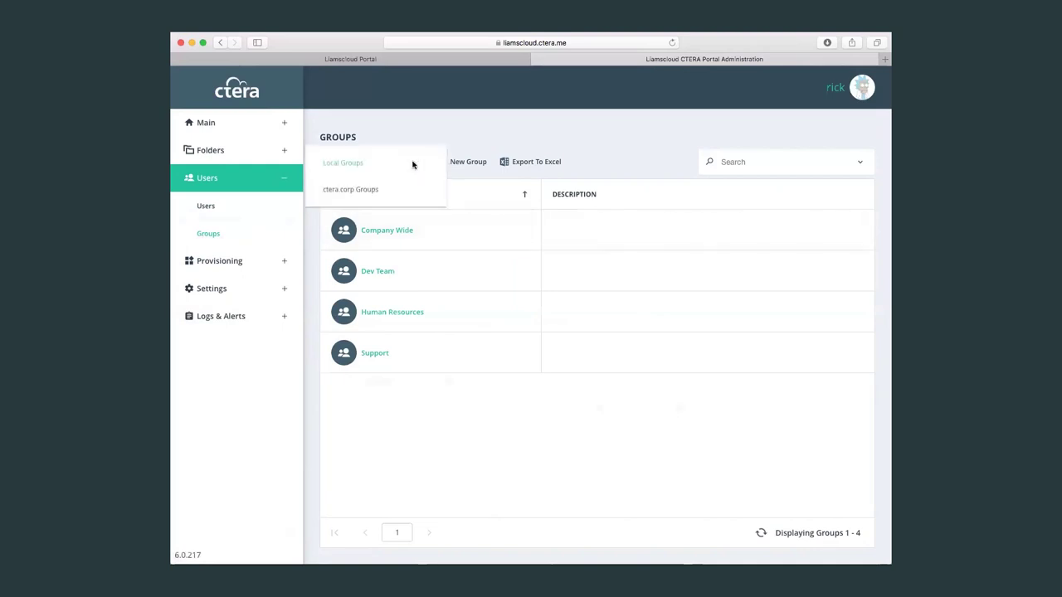
pyautogui.click(345, 192)
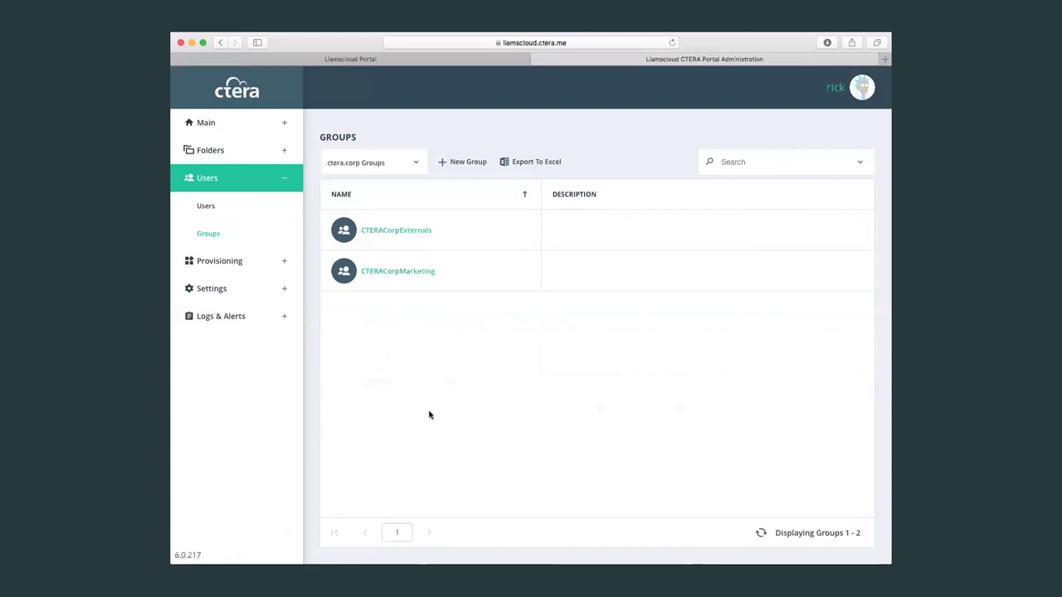
pyautogui.click(204, 209)
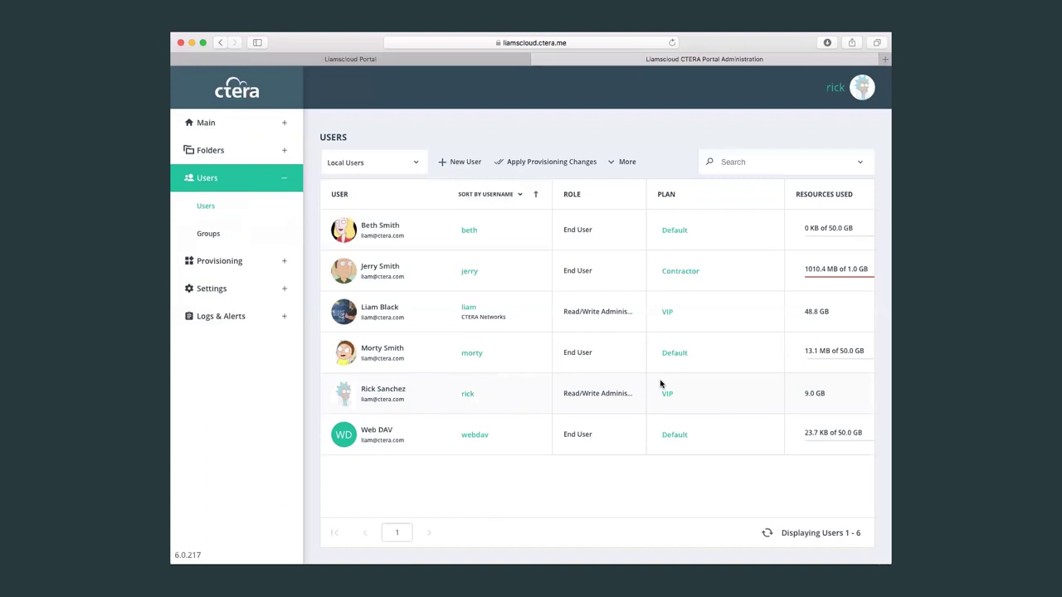
# Sort users by ROLE and view two users' additional plan services under Resources Used
pyautogui.click(574, 195)
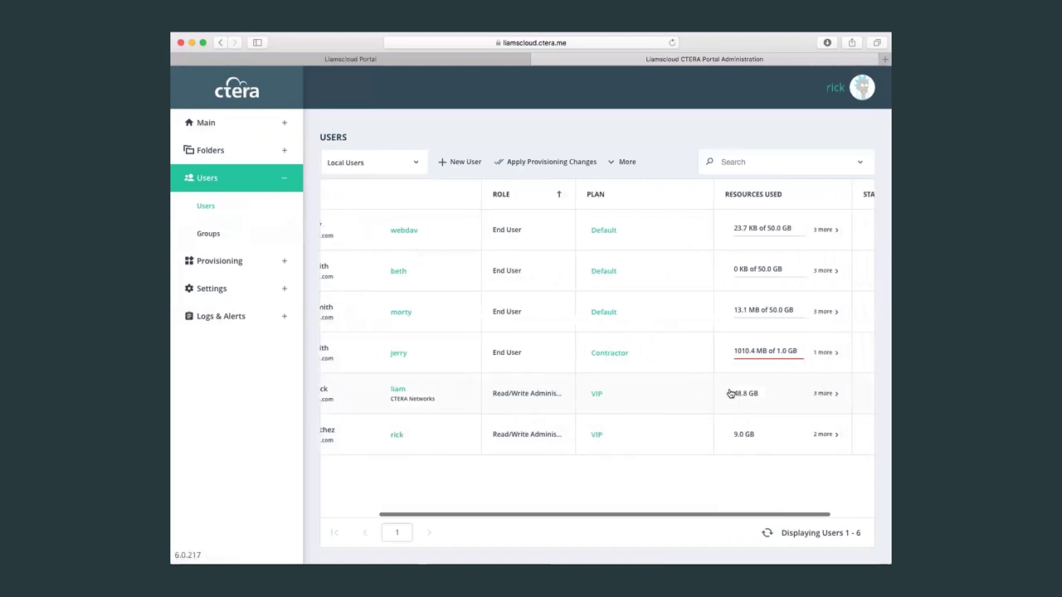
pyautogui.hscroll(3, 730, 394)
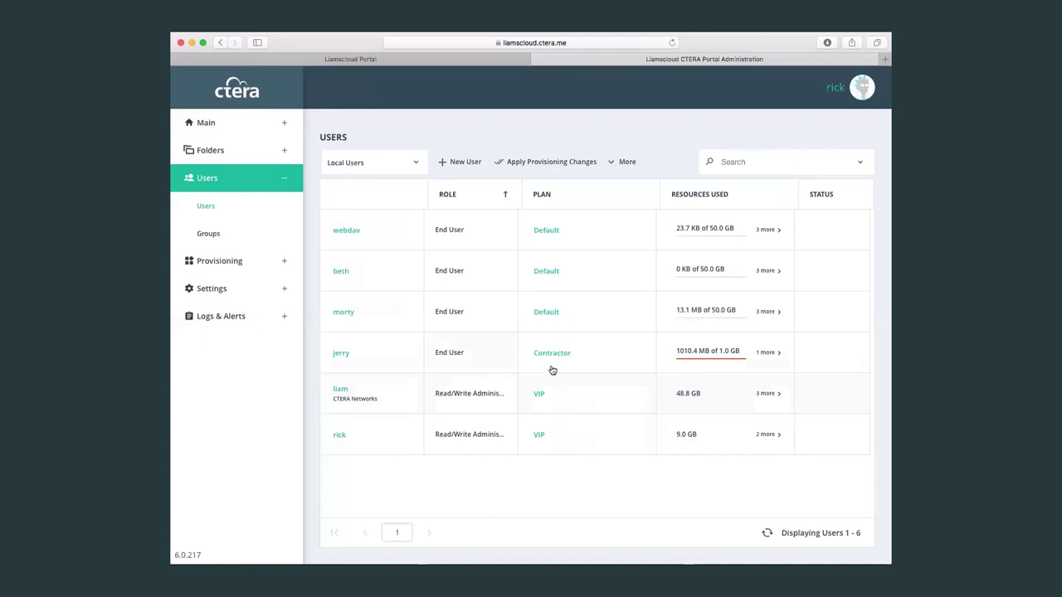
pyautogui.click(768, 356)
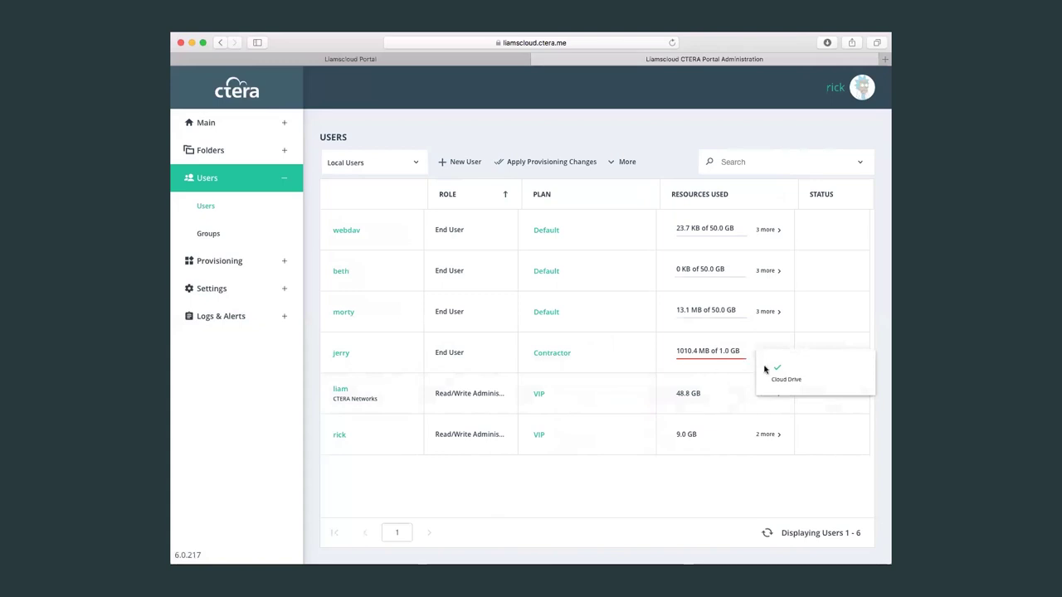
pyautogui.click(730, 476)
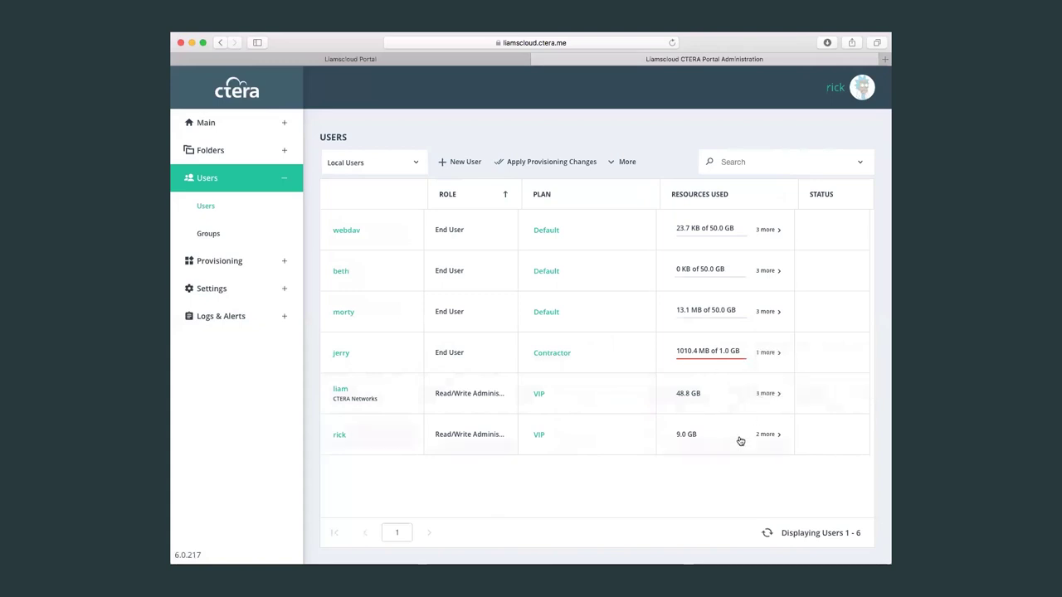
pyautogui.click(768, 394)
pyautogui.hscroll(-3, 662, 484)
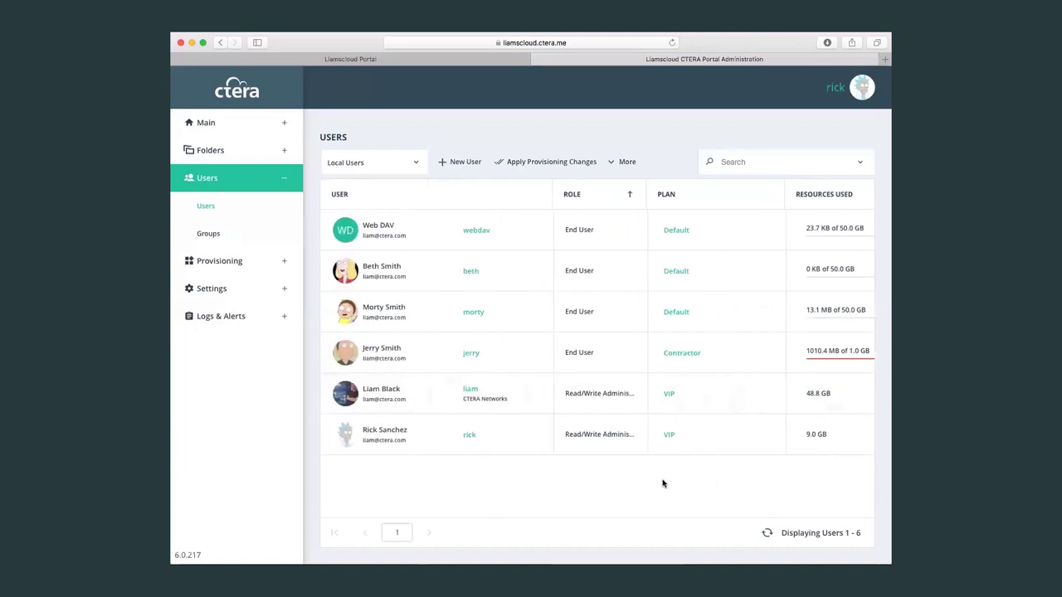
# Go to Provisioning plans, start a New Plan, and accept the default services
pyautogui.click(228, 264)
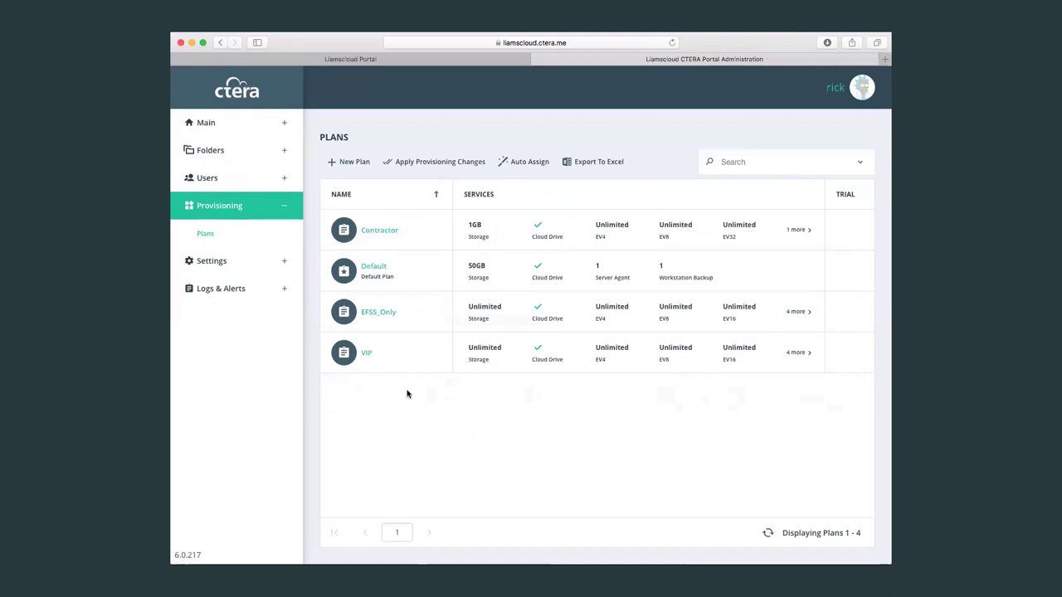
pyautogui.click(347, 163)
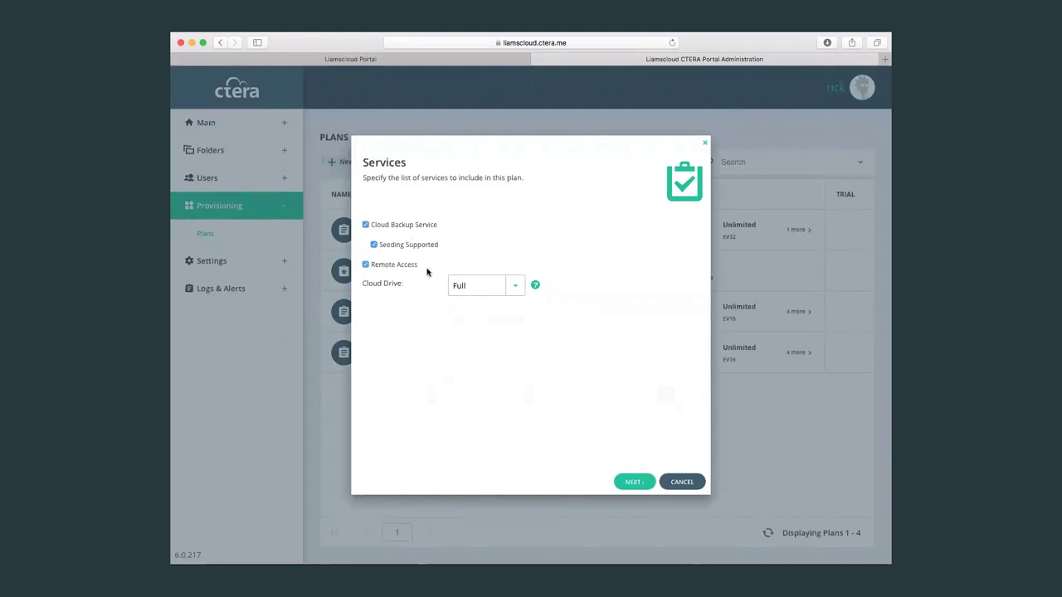
pyautogui.click(640, 482)
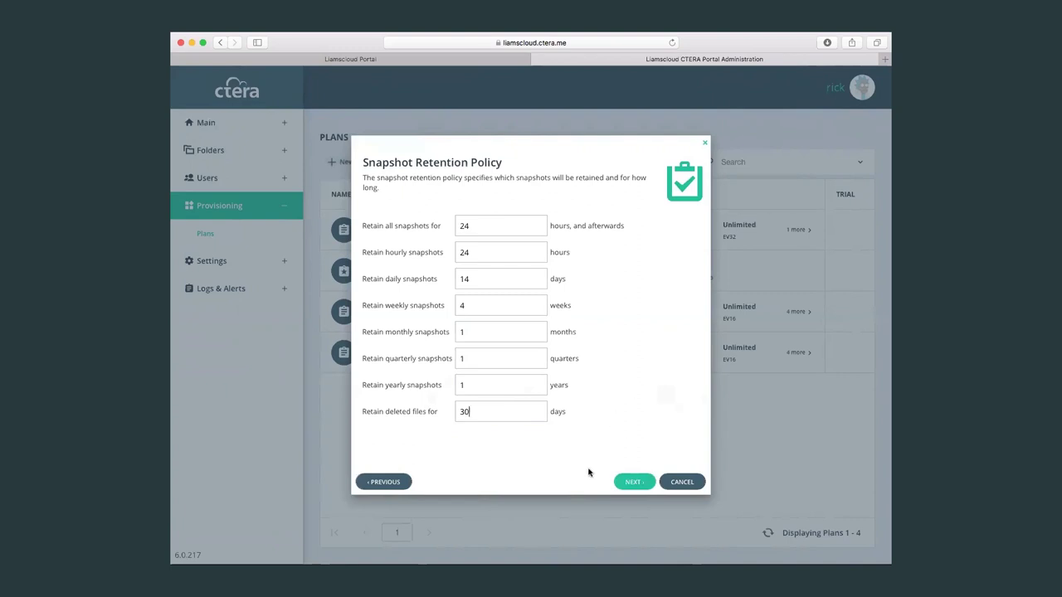
# Accept the retention defaults: daily snapshots 14 days, deleted files 30 days
pyautogui.click(626, 485)
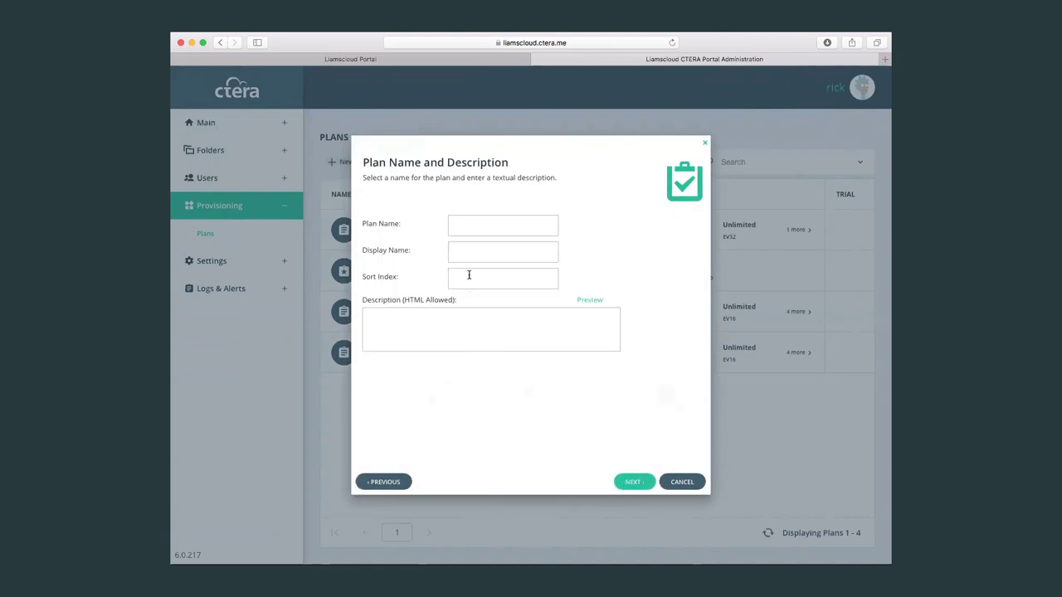
# Name the new plan 'Demo' with the display name 'This is a demo plan'
pyautogui.click(484, 229)
pyautogui.write('Demo')
pyautogui.press('Tab')
pyautogui.write('This is a demo plan')
pyautogui.click(639, 483)
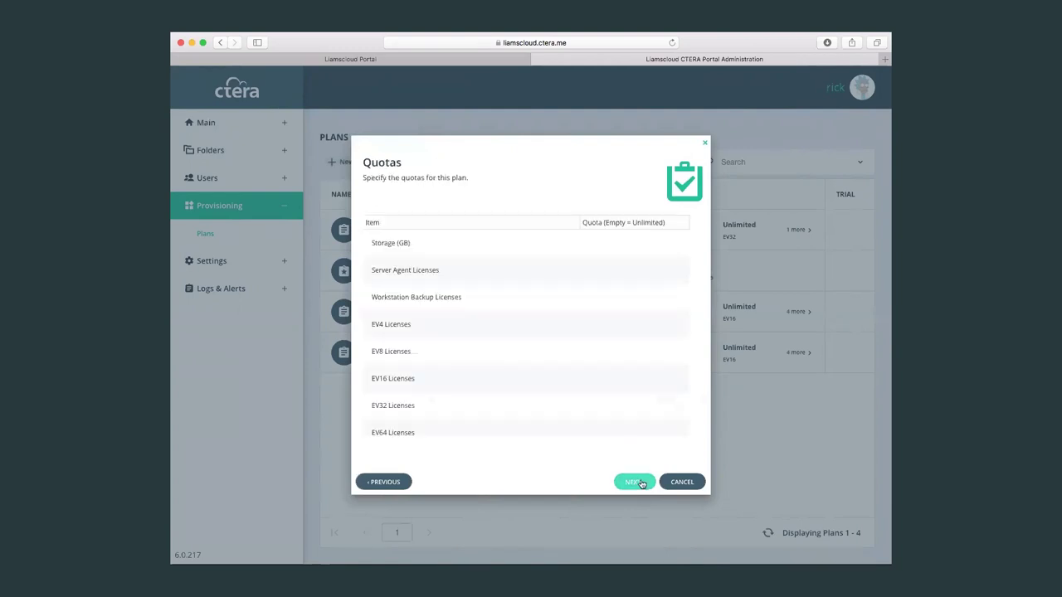
# Give the plan a 50 GB storage quota, 0 Server Agent and 1 Workstation Backup licences, and finish
pyautogui.click(619, 246)
pyautogui.write('50')
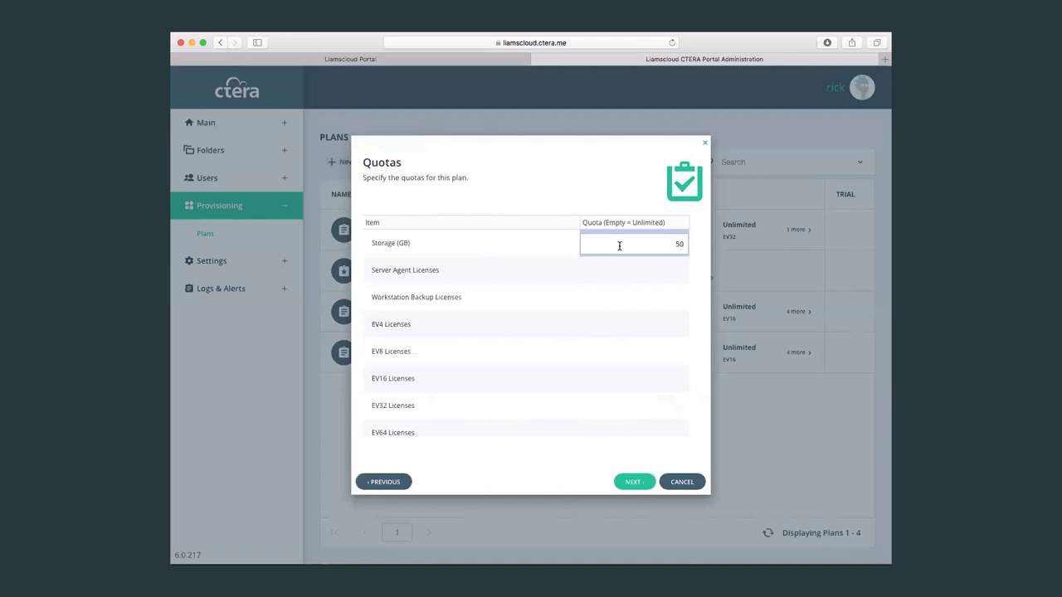
pyautogui.click(638, 276)
pyautogui.write('0')
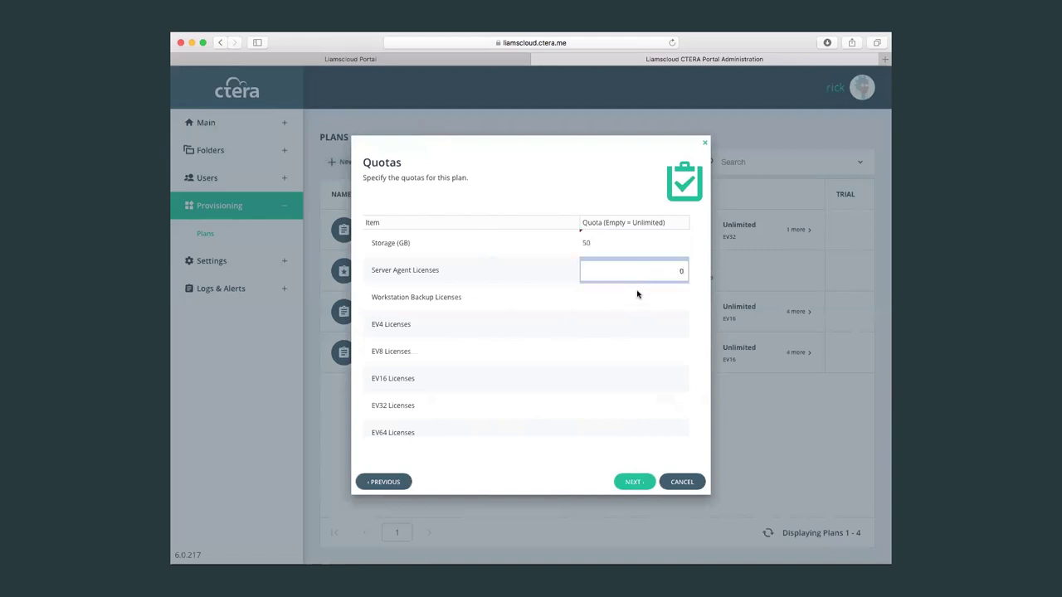
pyautogui.click(638, 302)
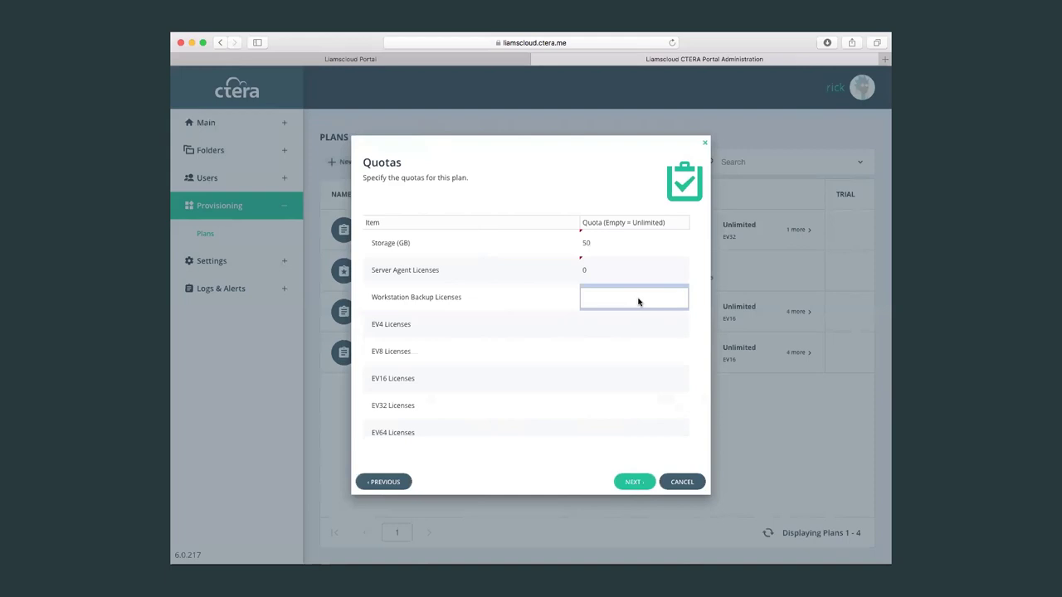
pyautogui.write('1')
pyautogui.click(645, 331)
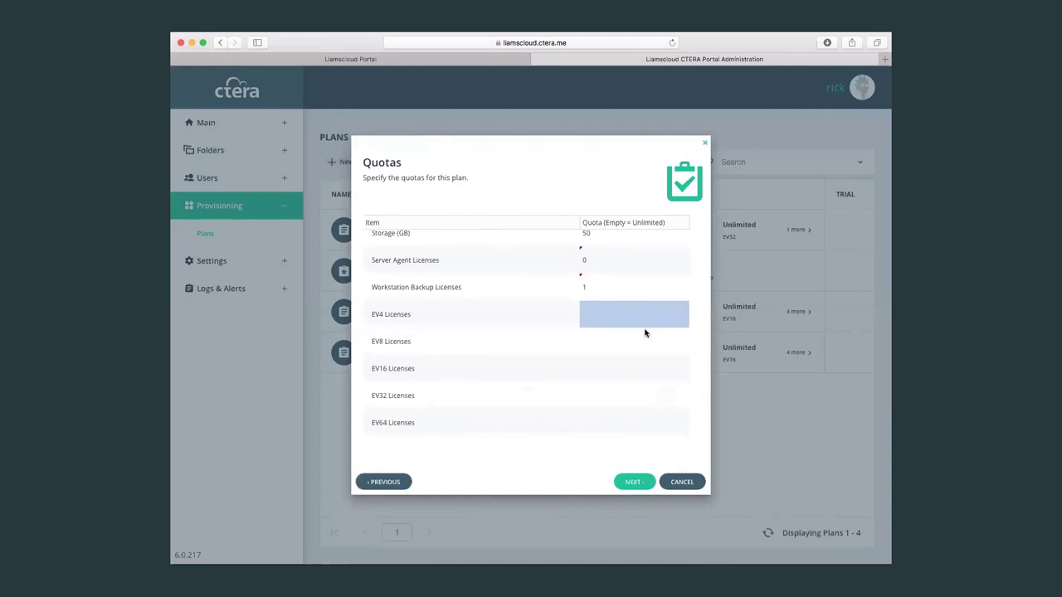
pyautogui.click(636, 482)
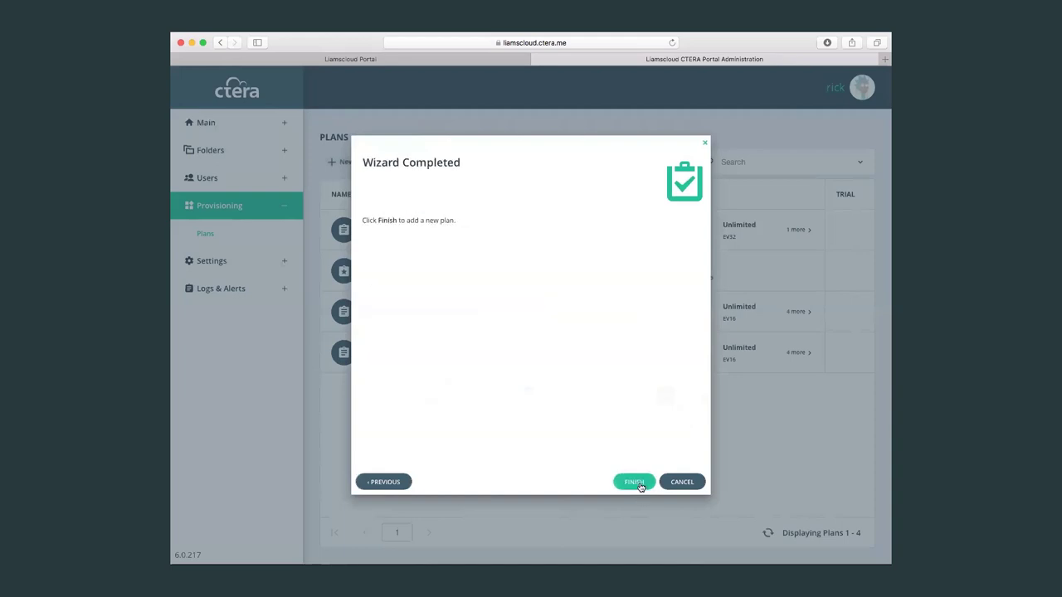
pyautogui.click(636, 482)
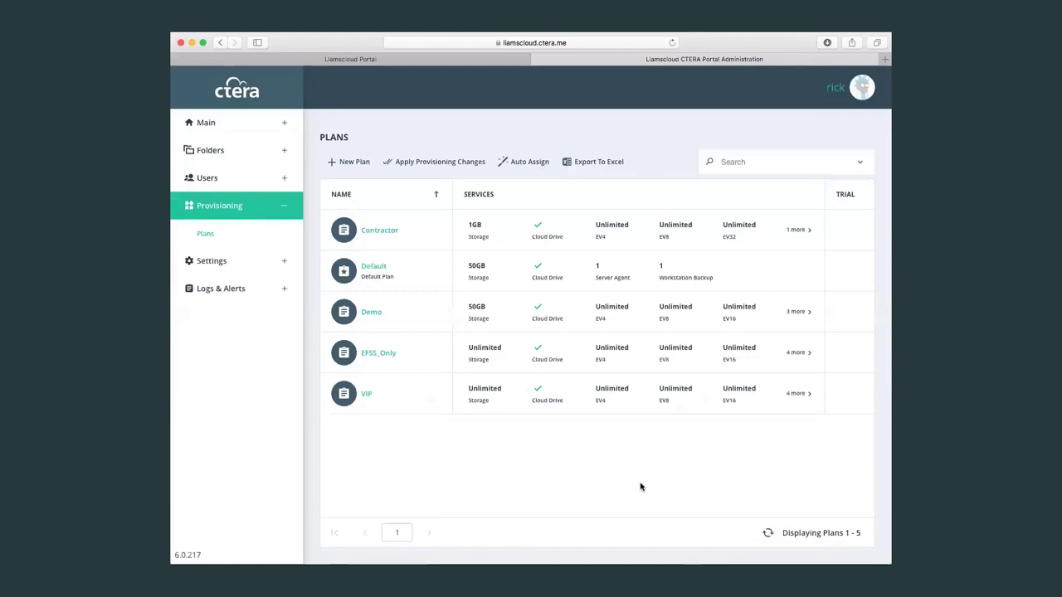
pyautogui.click(408, 322)
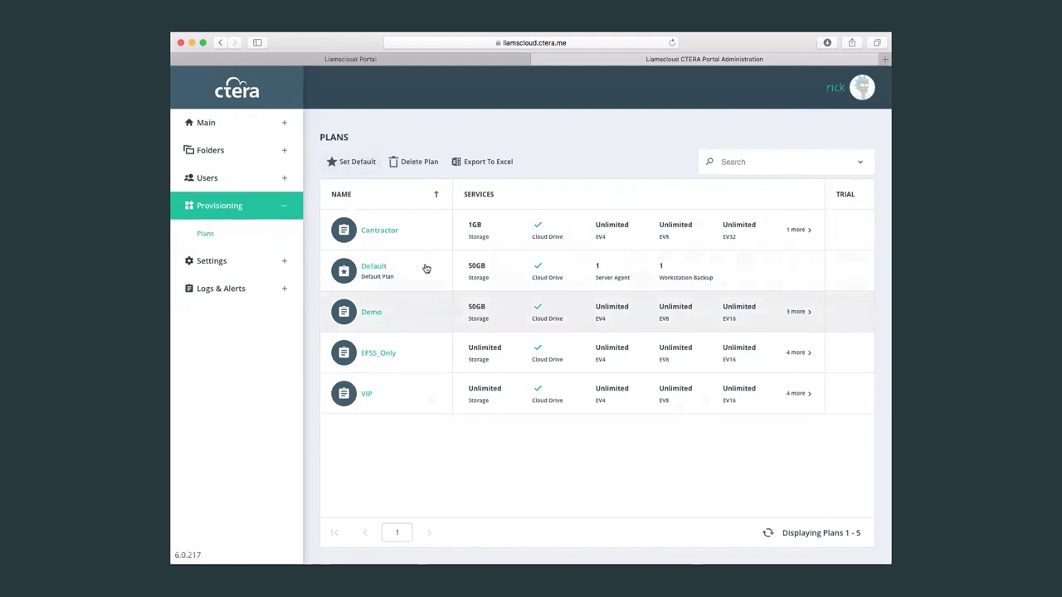
pyautogui.click(423, 470)
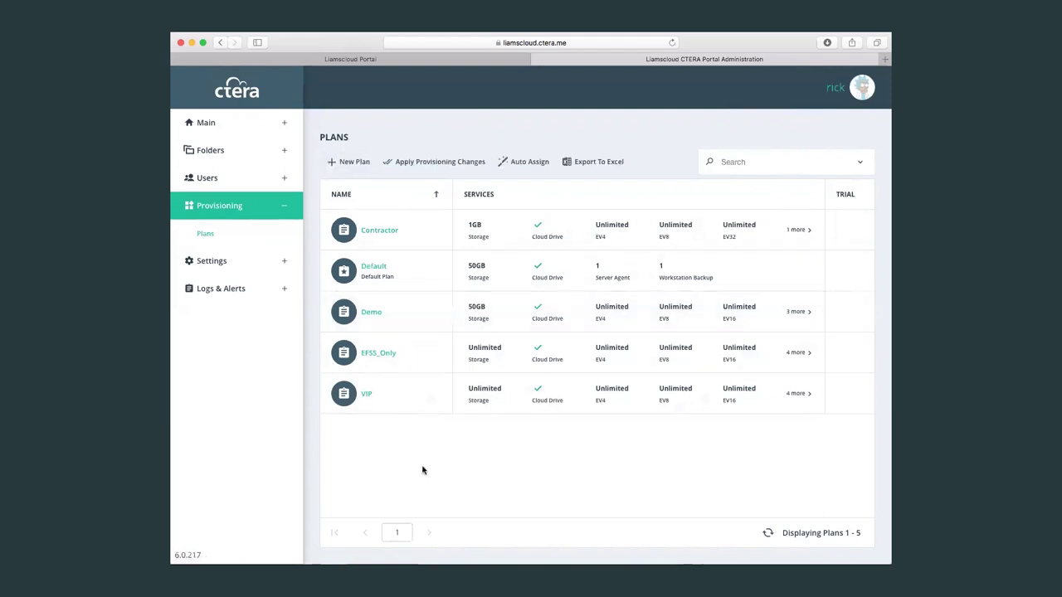
# Add an automatic plan assignment condition: User Groups includes one of 'VIP'
pyautogui.click(523, 165)
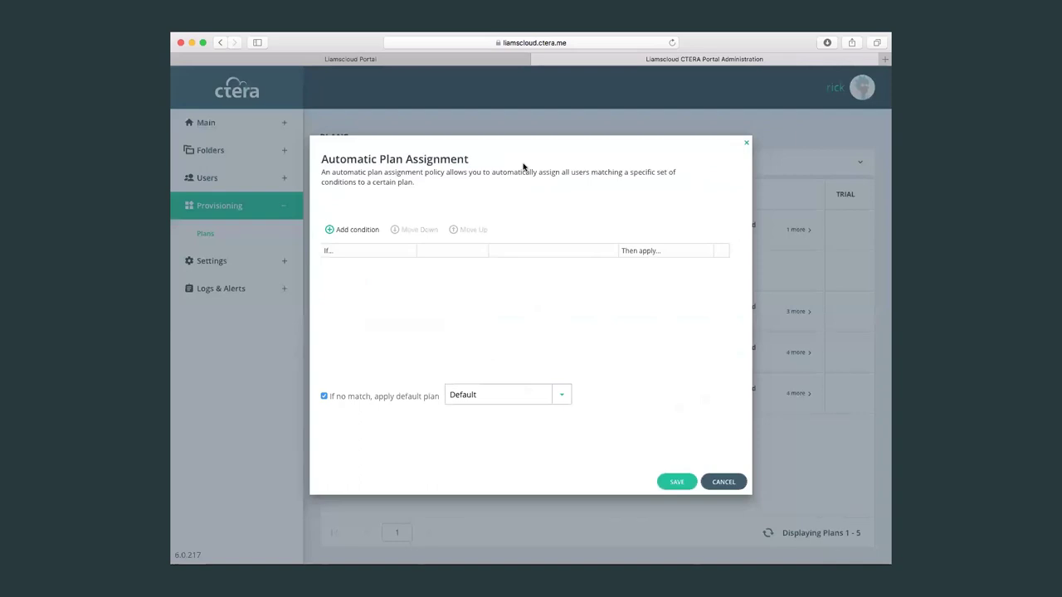
pyautogui.click(338, 230)
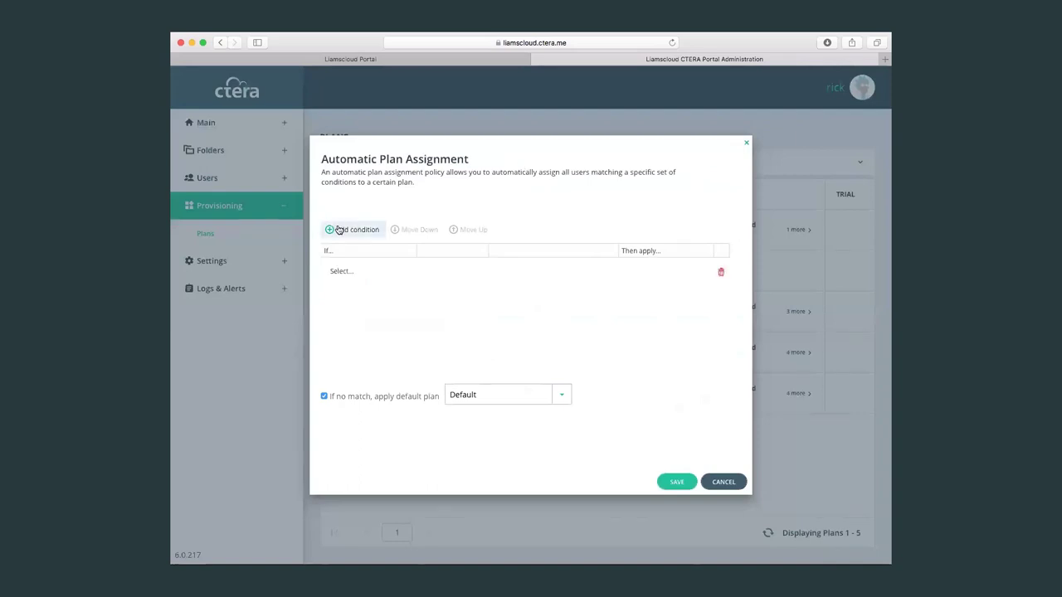
pyautogui.click(389, 272)
pyautogui.click(405, 276)
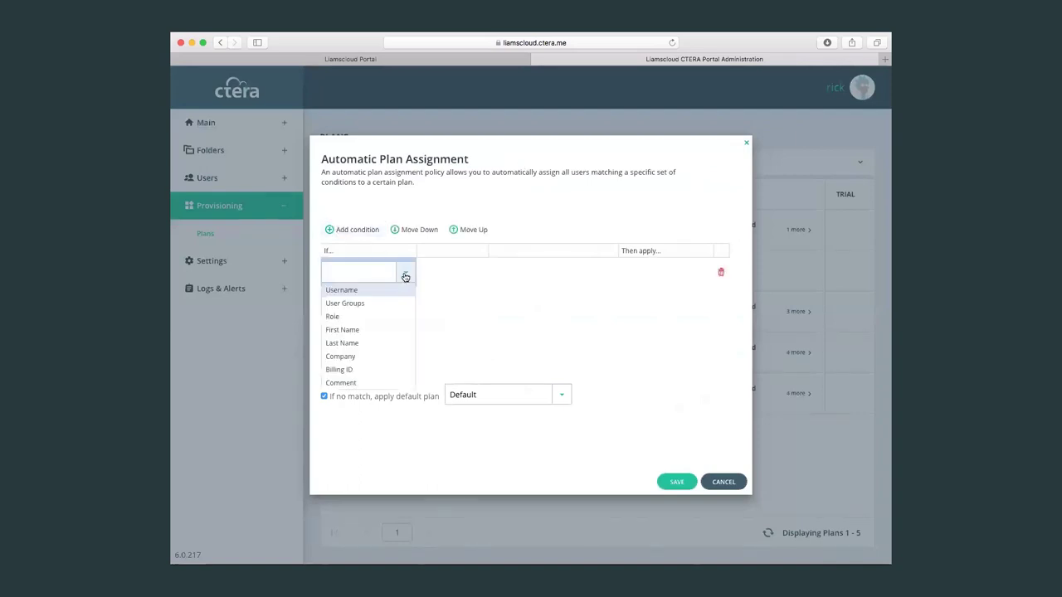
pyautogui.click(380, 303)
pyautogui.click(438, 273)
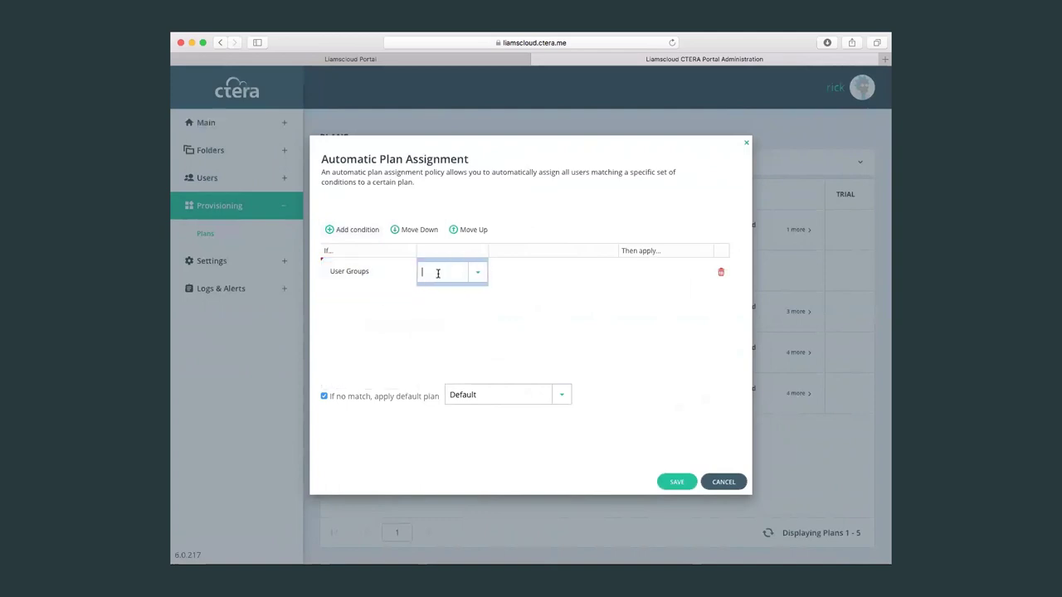
pyautogui.click(477, 274)
pyautogui.click(472, 291)
pyautogui.click(516, 273)
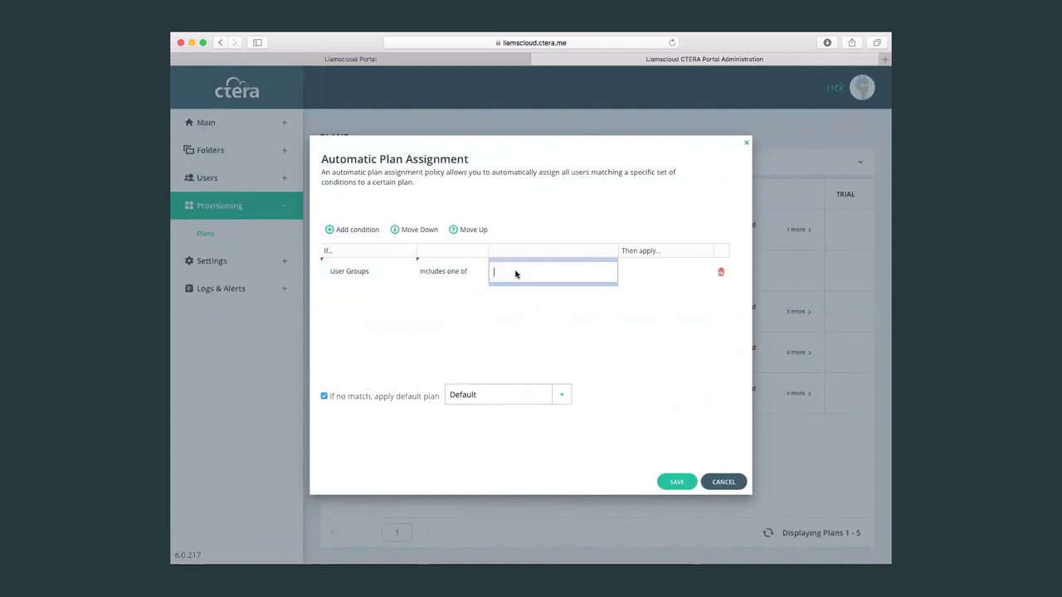
pyautogui.write('VIP')
# Apply the VIP plan to the VIP rule, cancel without saving, and go to Settings
pyautogui.click(652, 277)
pyautogui.click(704, 277)
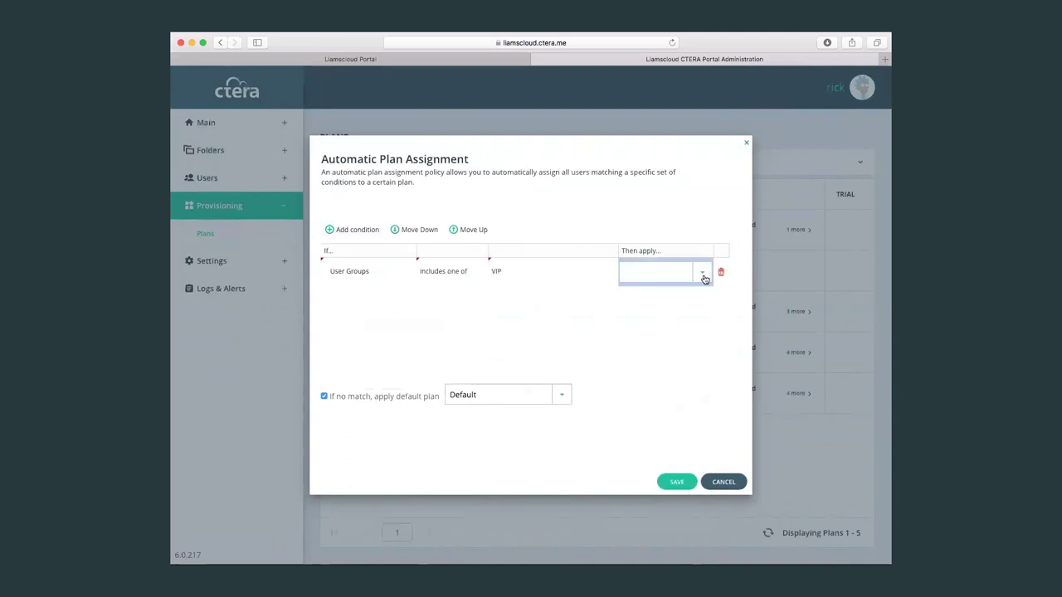
pyautogui.click(703, 275)
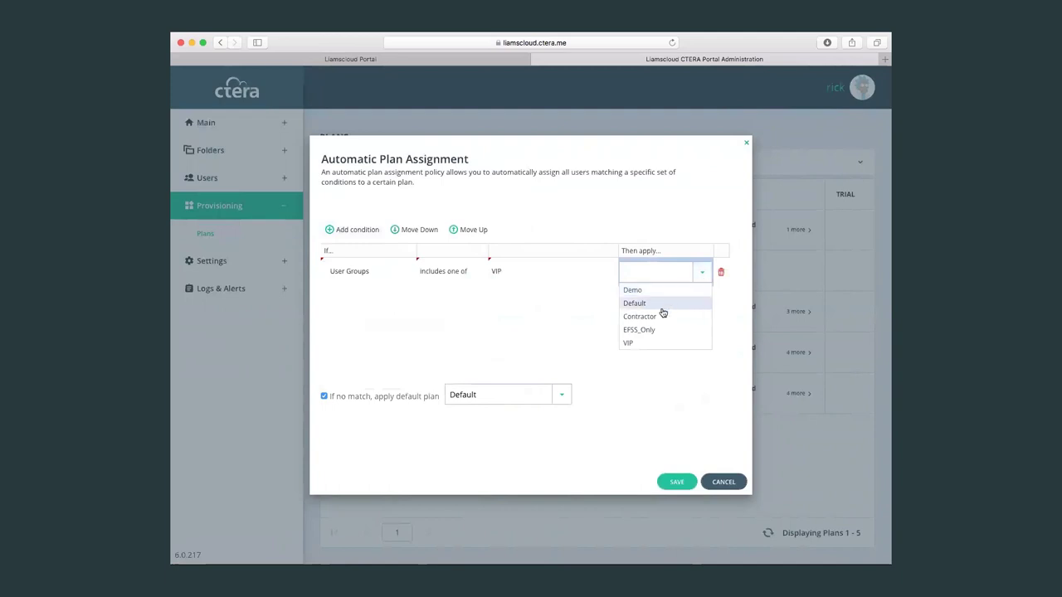
pyautogui.click(640, 342)
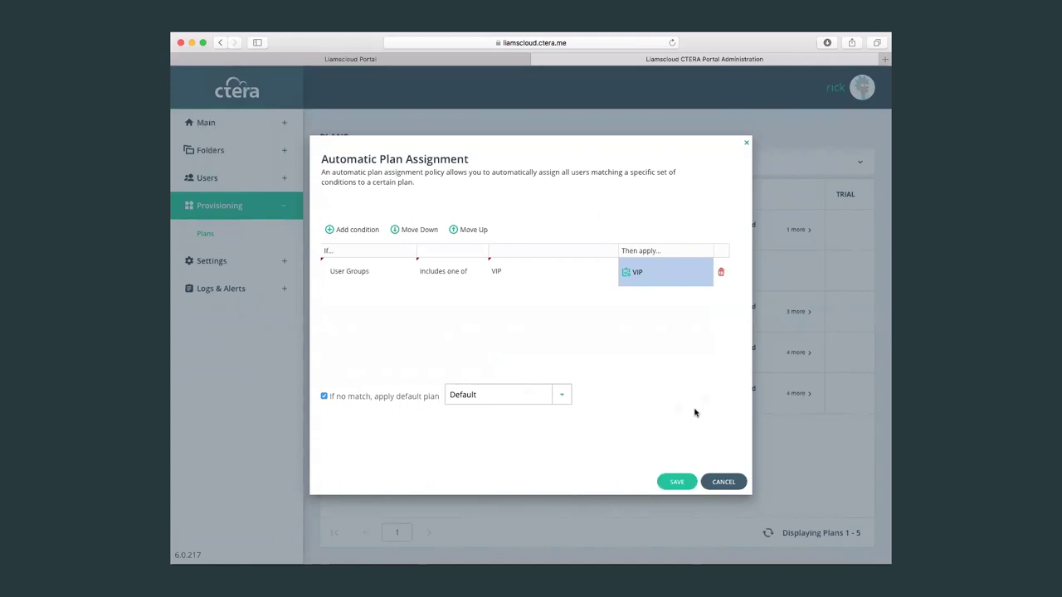
pyautogui.click(723, 483)
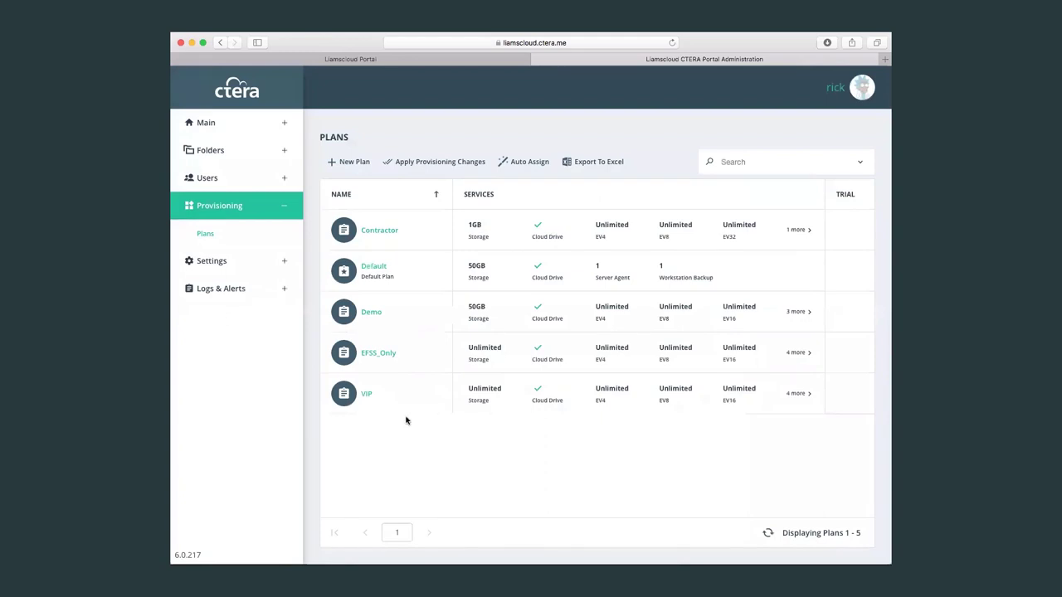
pyautogui.click(223, 263)
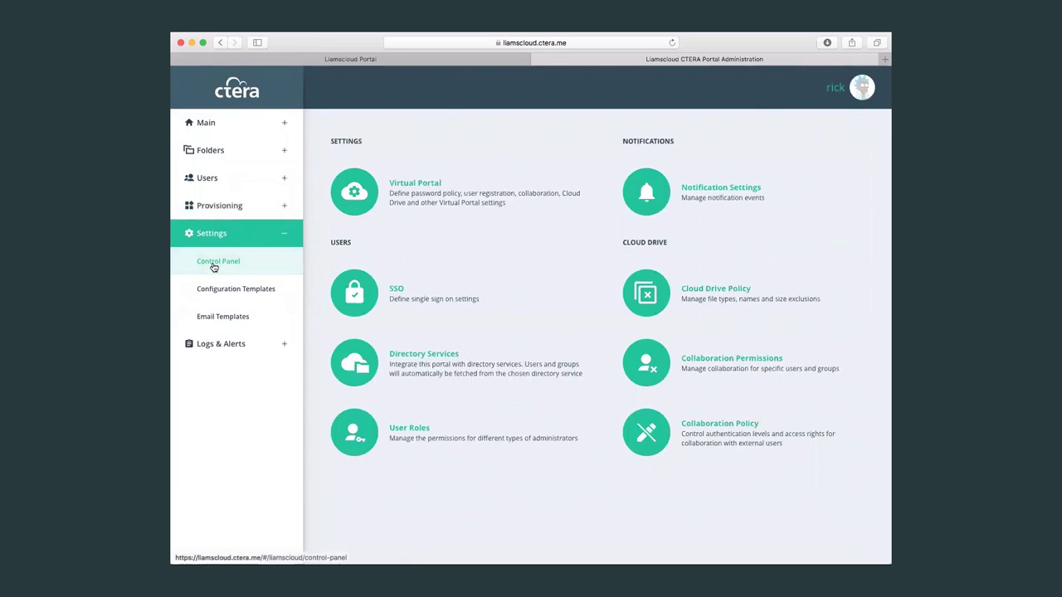
# Browse through the Virtual Portal settings and close them without saving changes
pyautogui.click(435, 198)
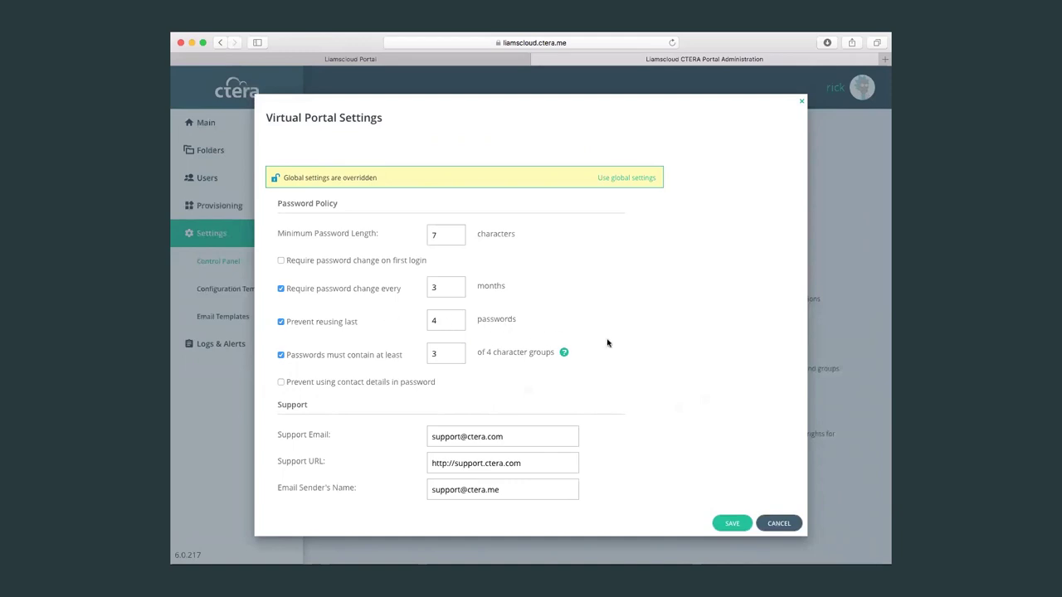
pyautogui.scroll(-5, 607, 343)
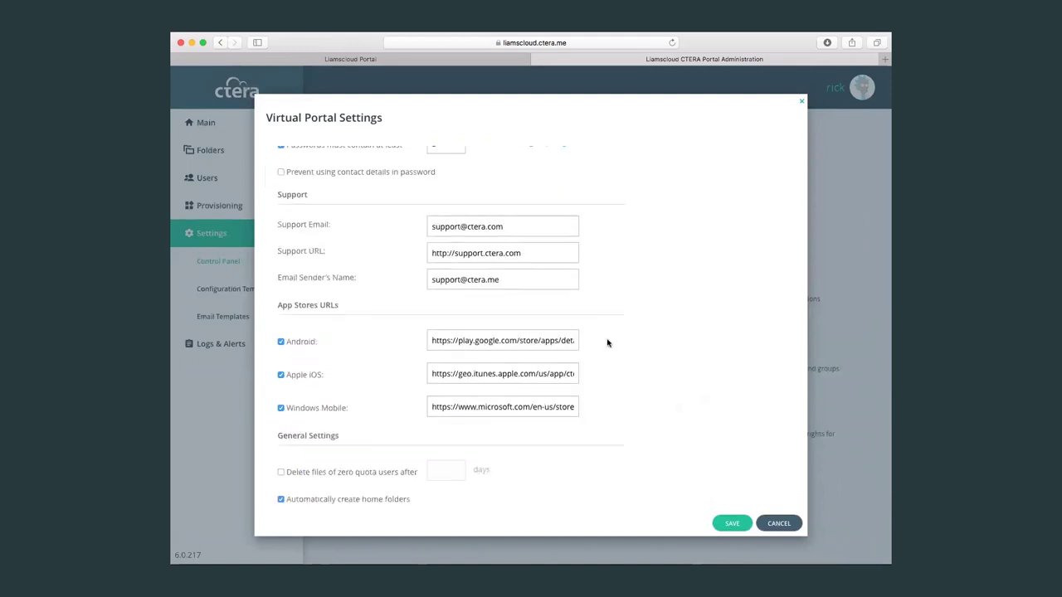
pyautogui.scroll(-5, 606, 343)
pyautogui.scroll(2, 607, 342)
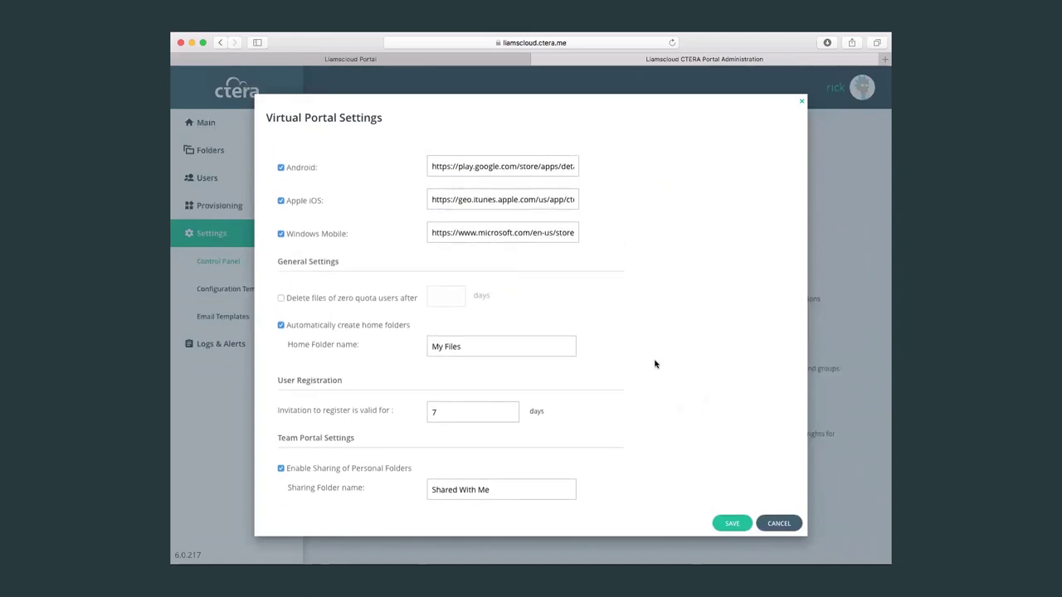
pyautogui.scroll(-10, 630, 423)
pyautogui.scroll(-10, 630, 423)
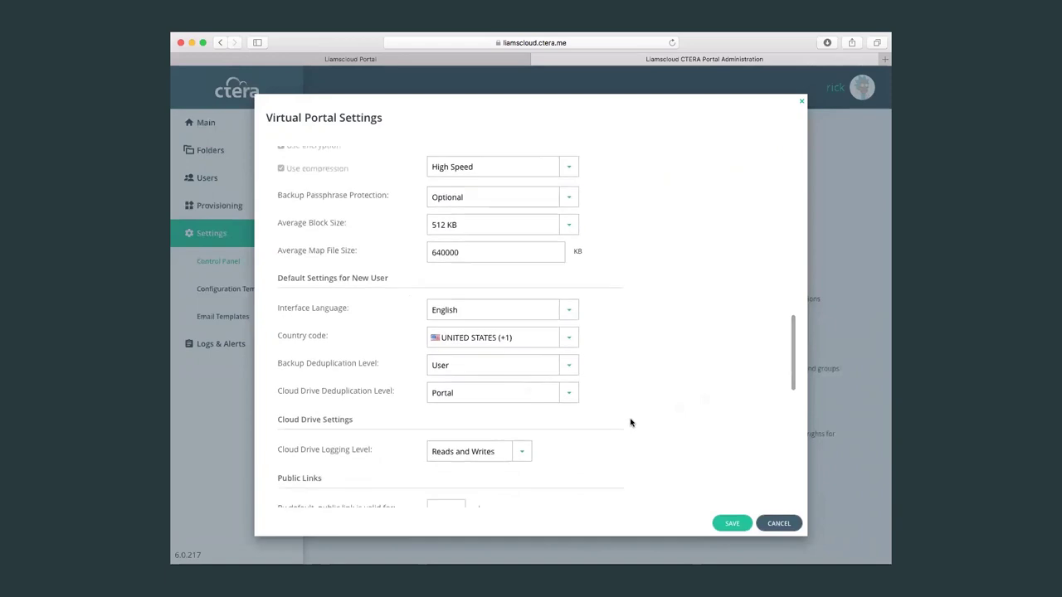
pyautogui.scroll(-3, 631, 424)
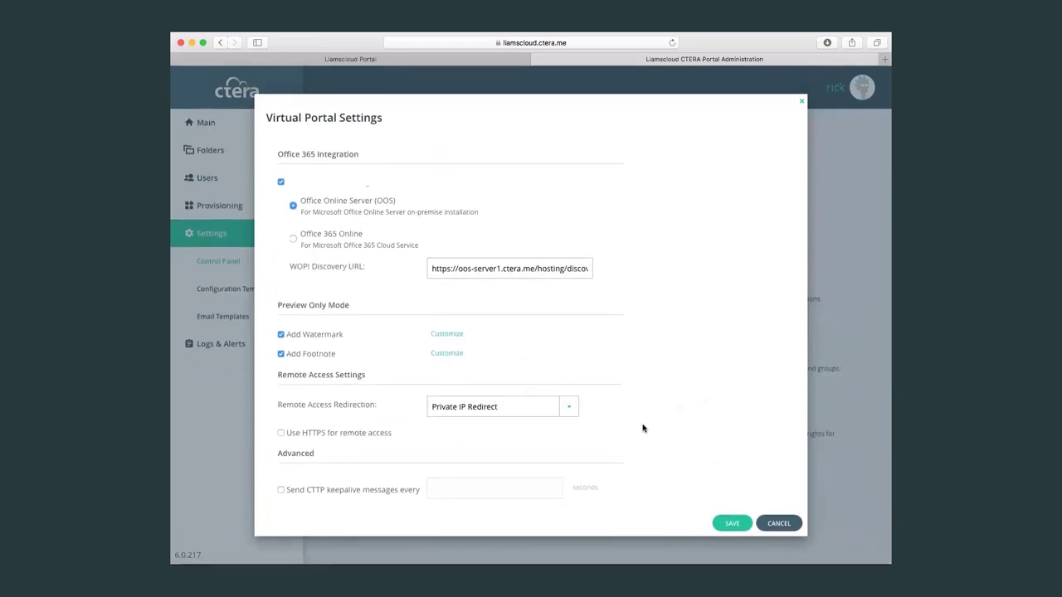
pyautogui.click(780, 523)
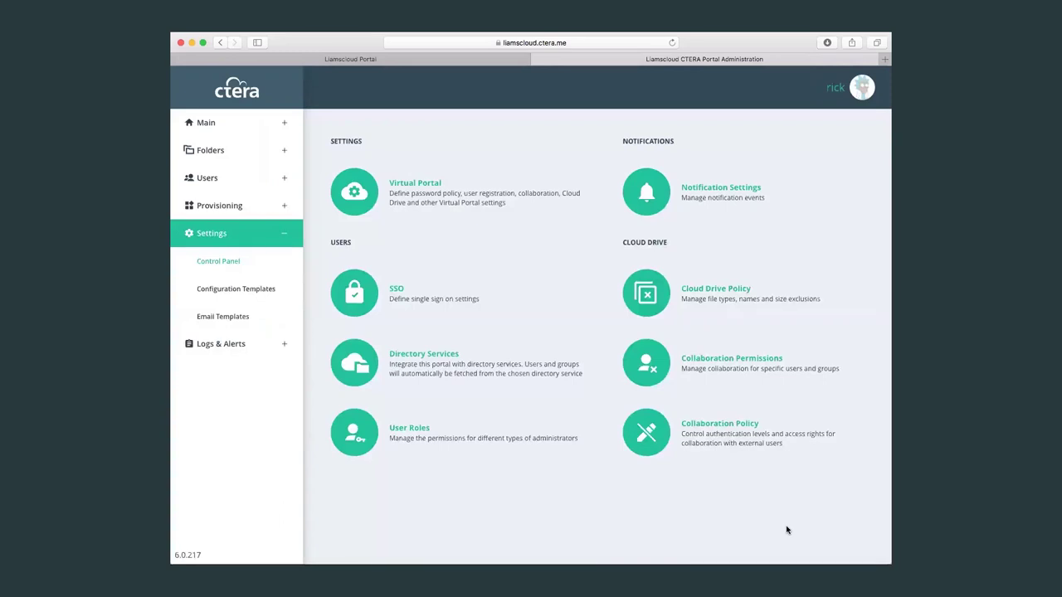
pyautogui.click(722, 190)
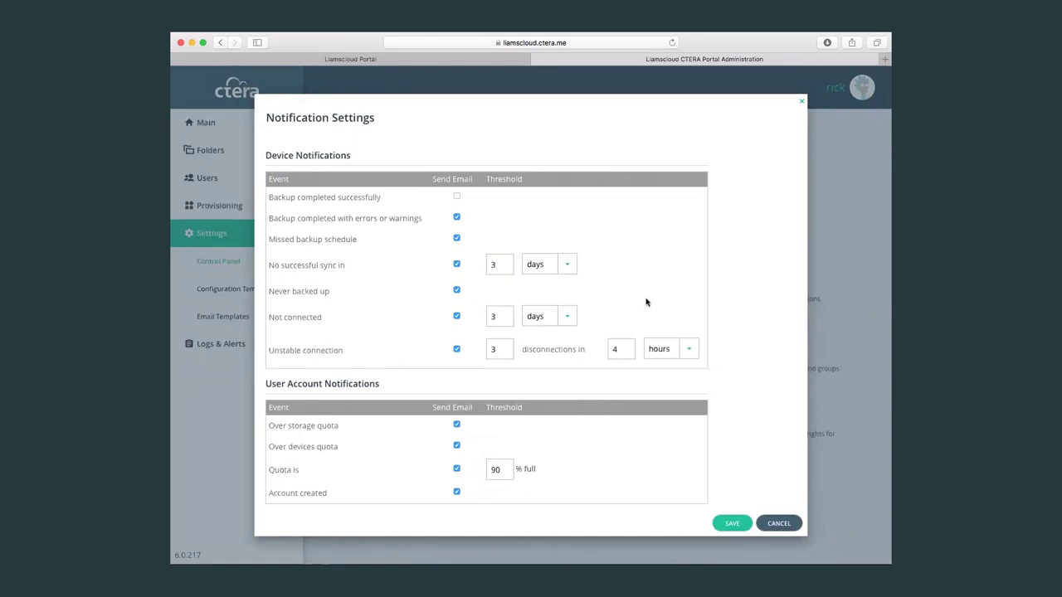
pyautogui.scroll(-3, 646, 302)
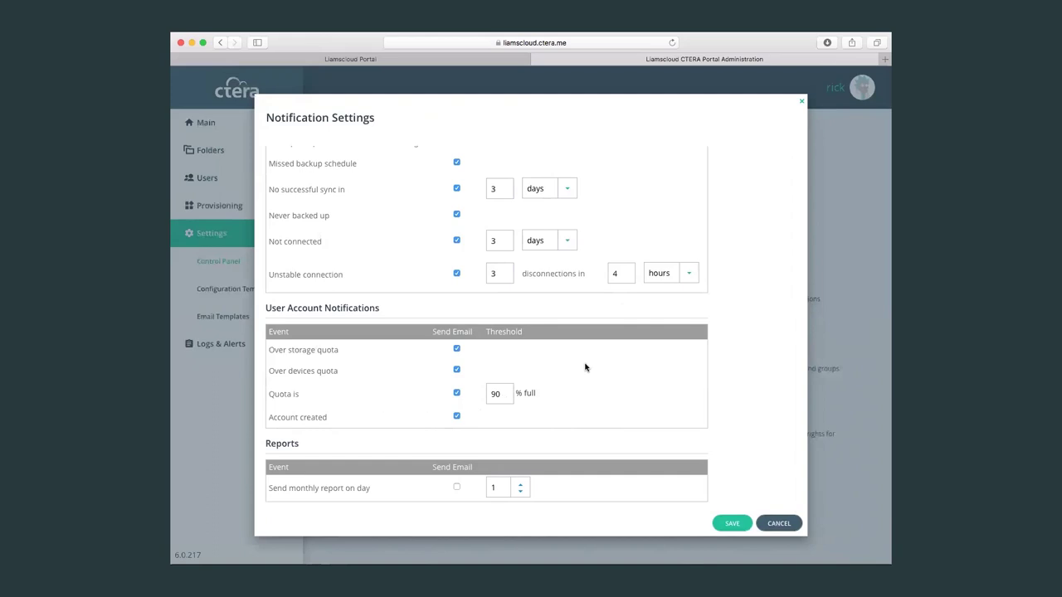
pyautogui.click(780, 524)
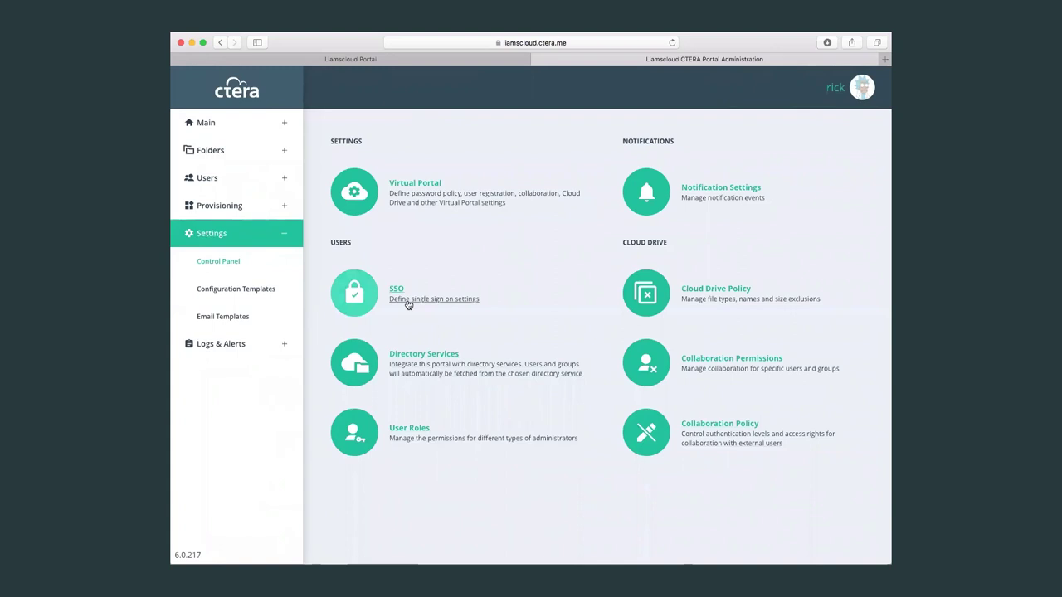
pyautogui.click(745, 295)
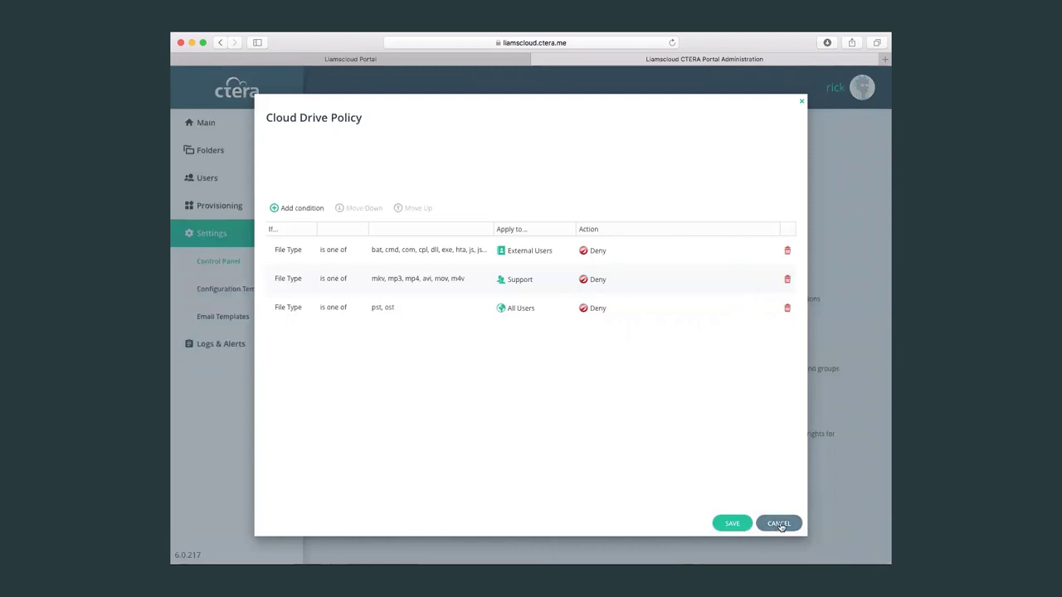
pyautogui.click(779, 523)
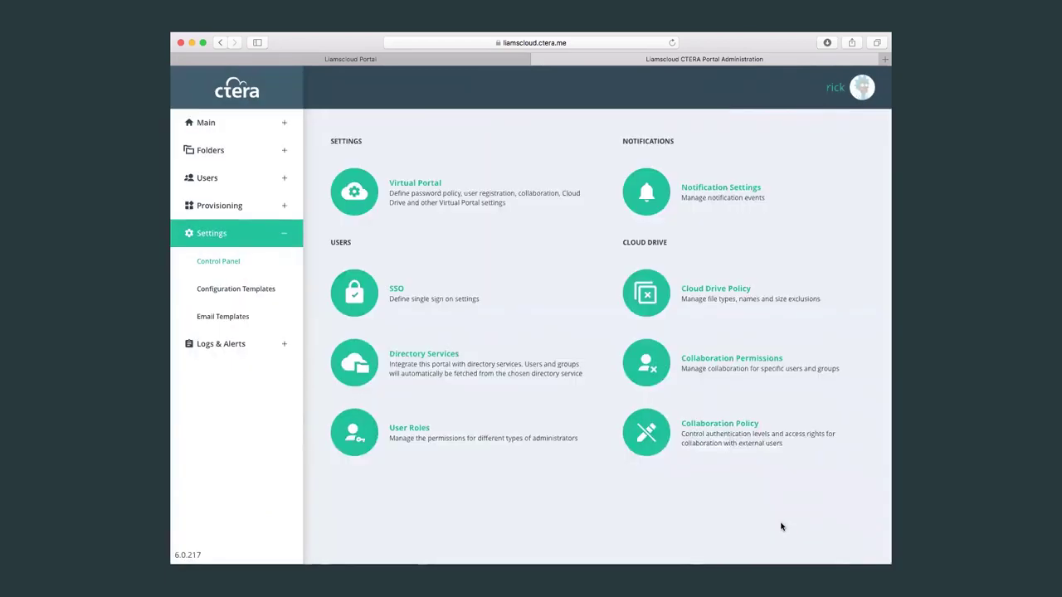
pyautogui.click(709, 367)
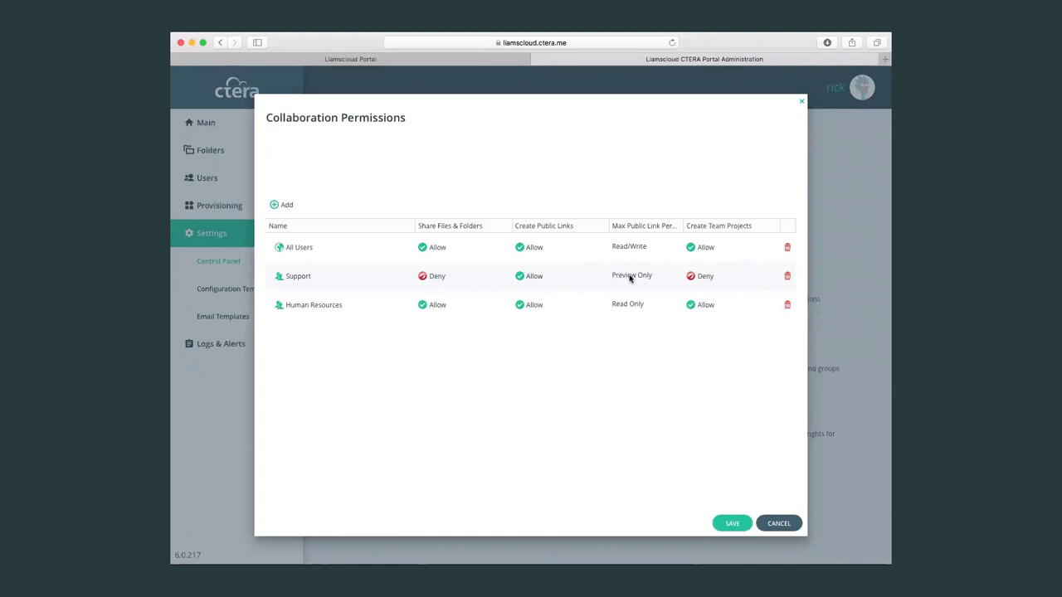
pyautogui.click(775, 524)
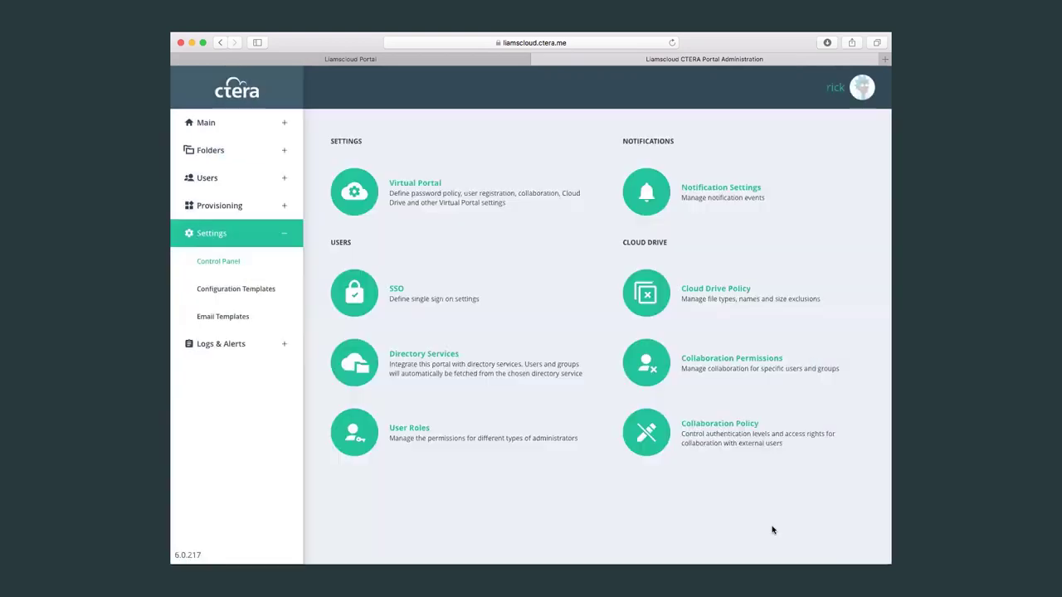
pyautogui.click(717, 426)
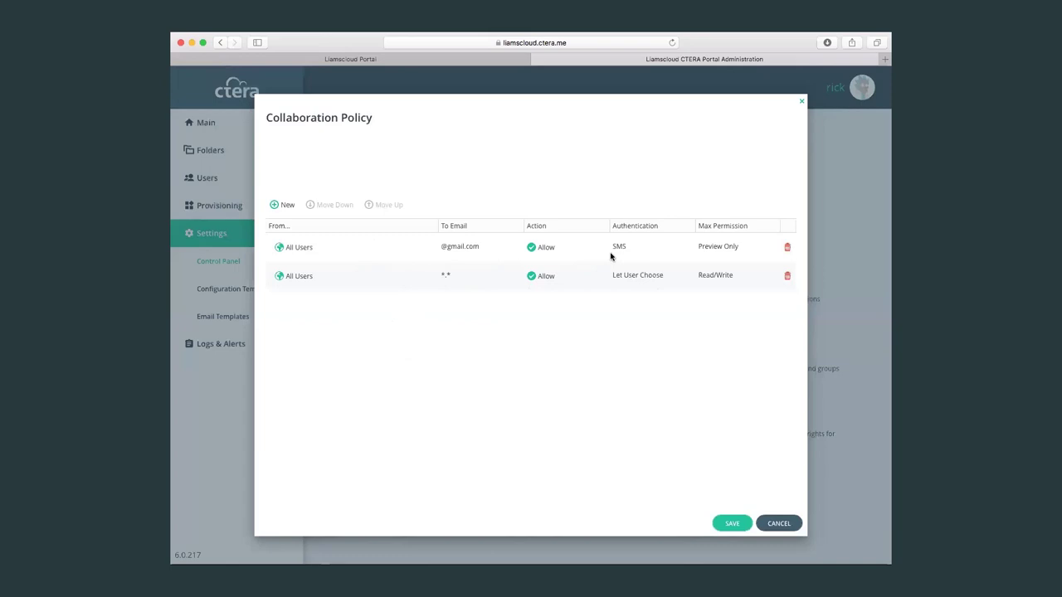
pyautogui.click(779, 526)
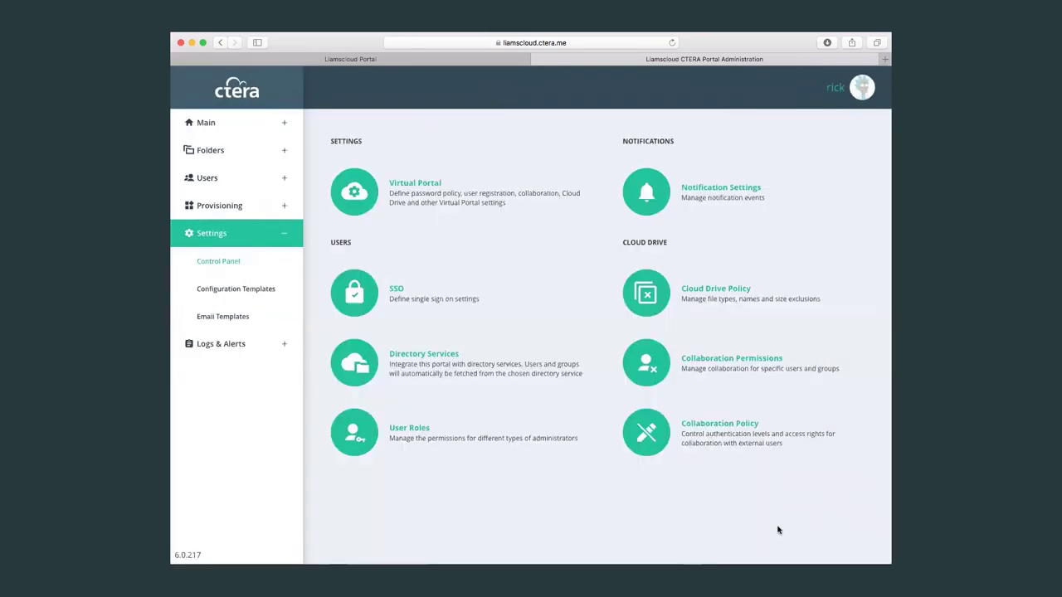
# Review the Directory Services connection settings and close them unchanged
pyautogui.click(410, 364)
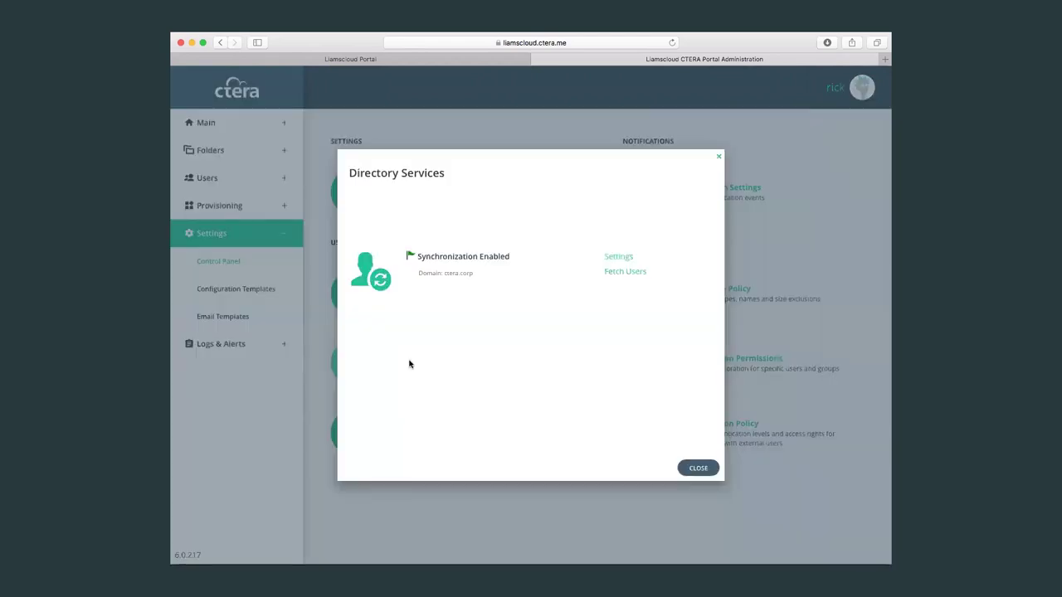
pyautogui.click(619, 258)
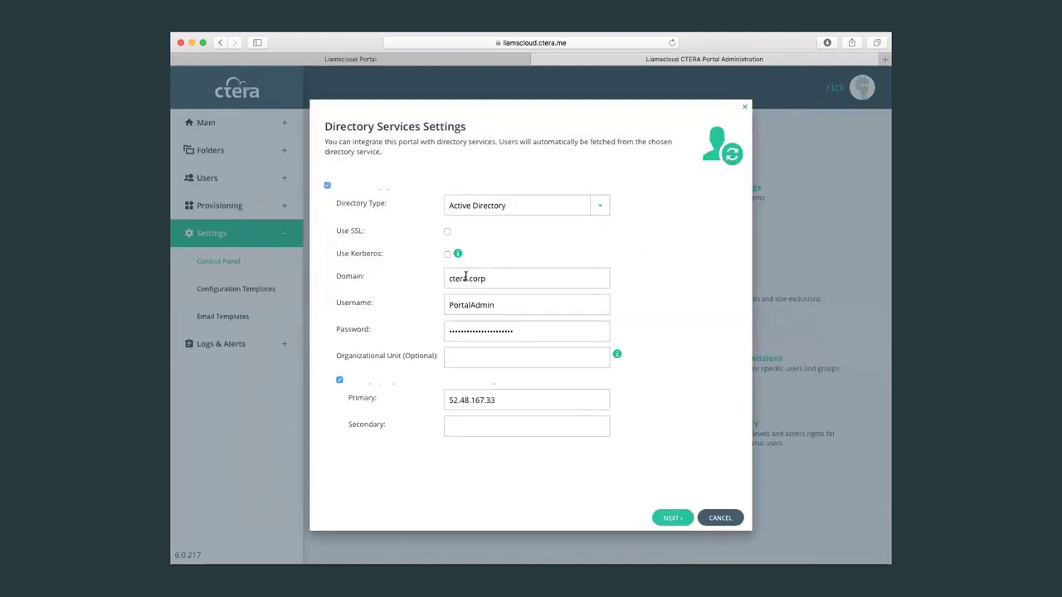
pyautogui.click(719, 518)
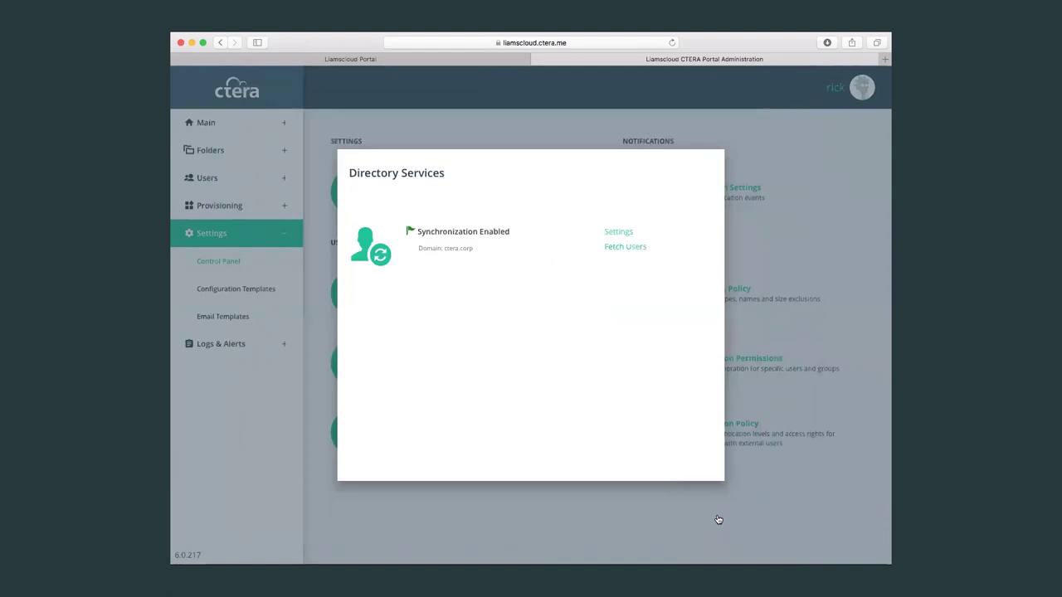
pyautogui.click(697, 468)
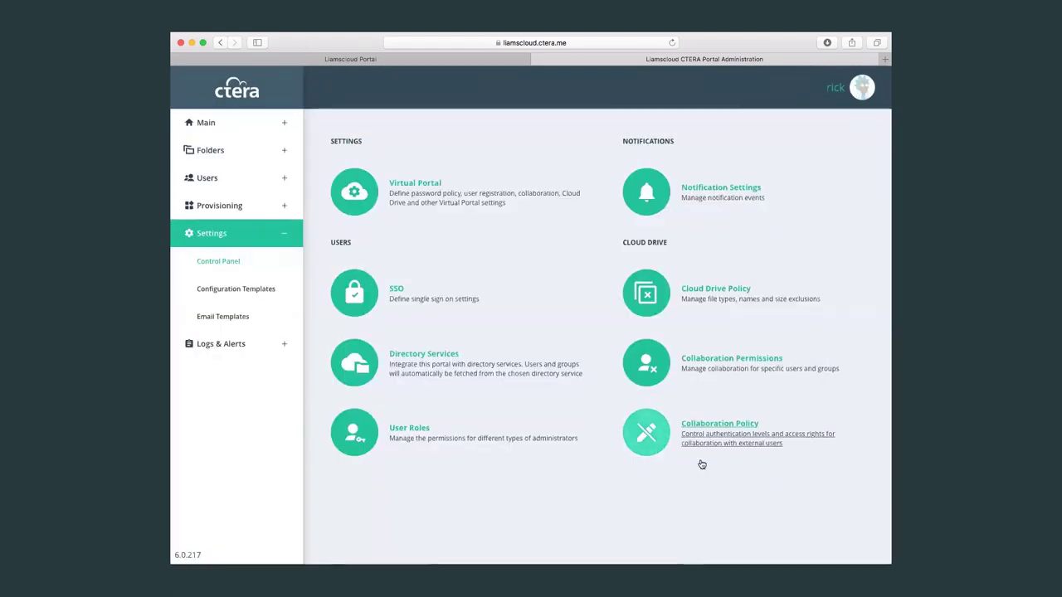
# Review the administrator User Roles list, then go to Configuration Templates
pyautogui.click(416, 440)
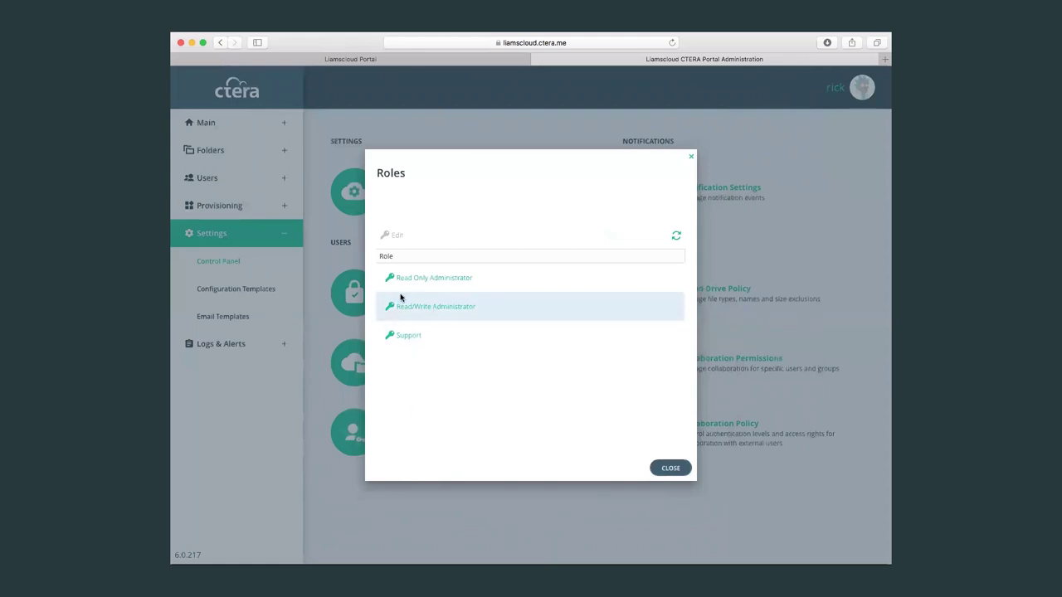
pyautogui.click(671, 470)
pyautogui.click(210, 296)
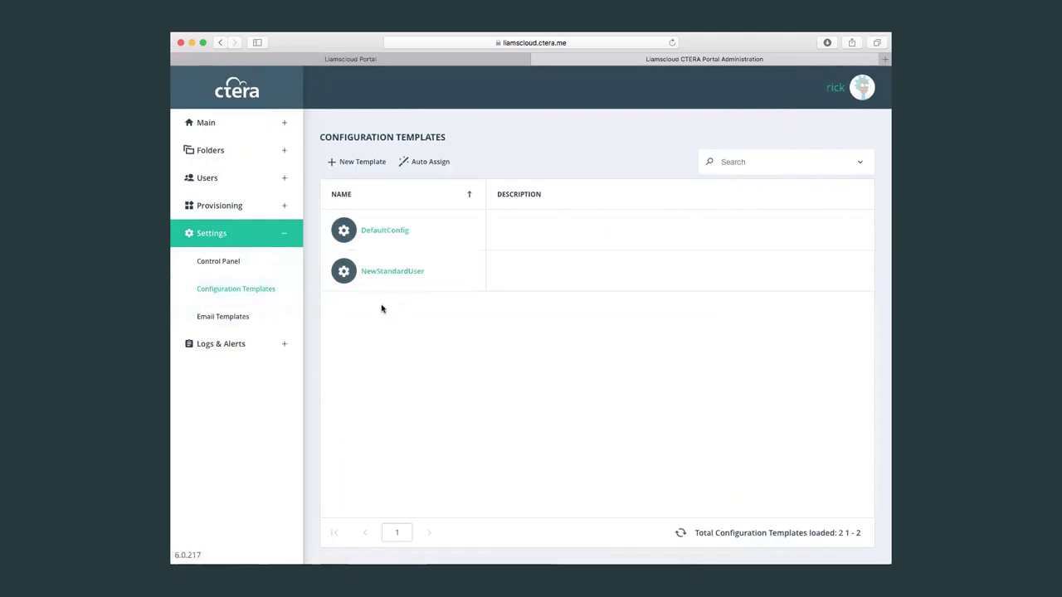
# Browse DefaultConfig's backup schedule, Cloud Drive and Sync Throughput settings, then cancel unchanged
pyautogui.click(384, 232)
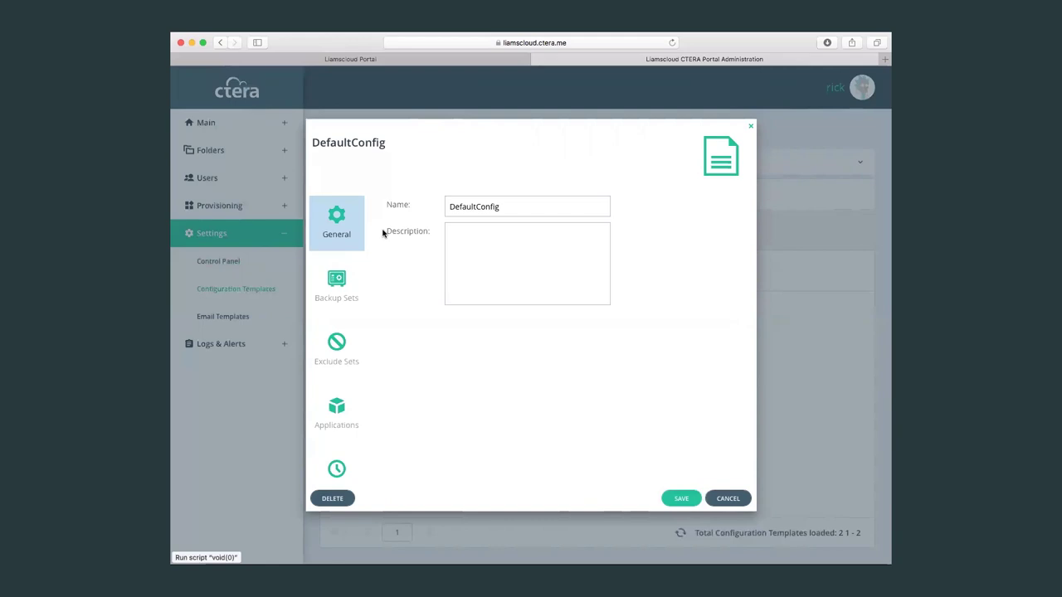
pyautogui.scroll(-5, 328, 385)
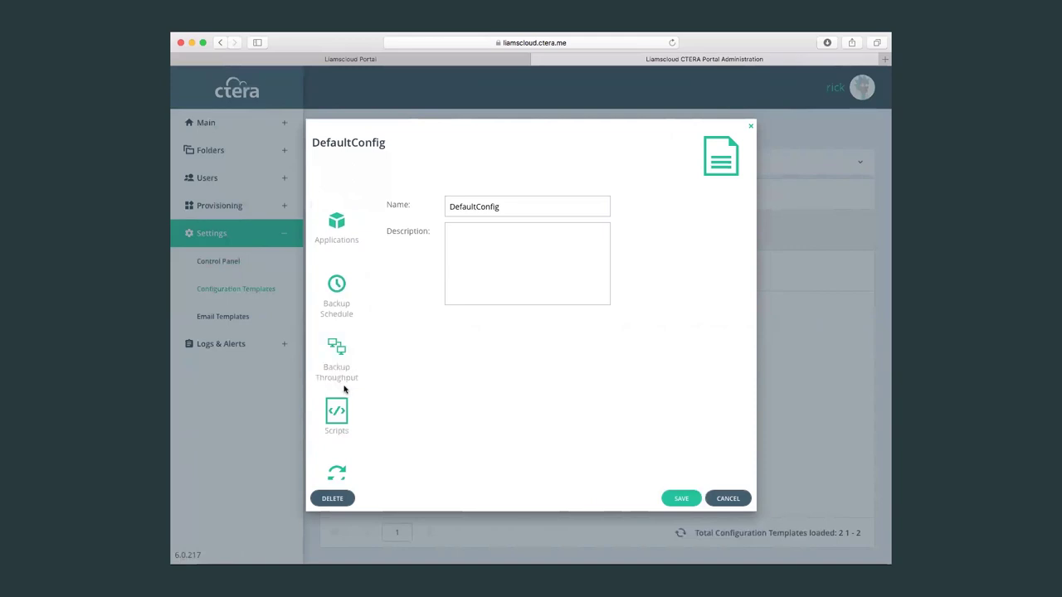
pyautogui.click(337, 300)
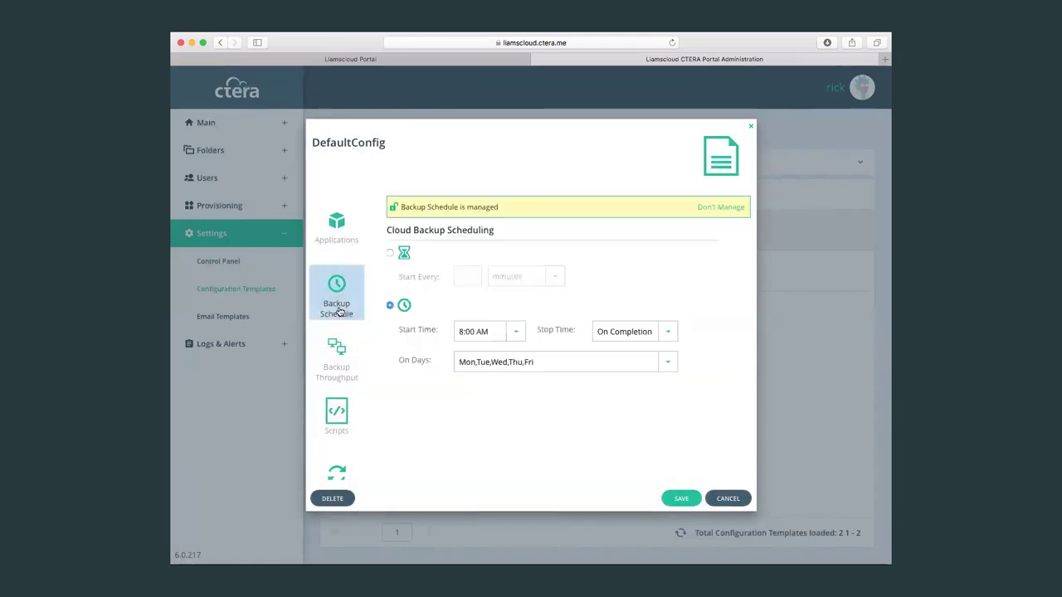
pyautogui.scroll(-3, 337, 416)
pyautogui.click(336, 369)
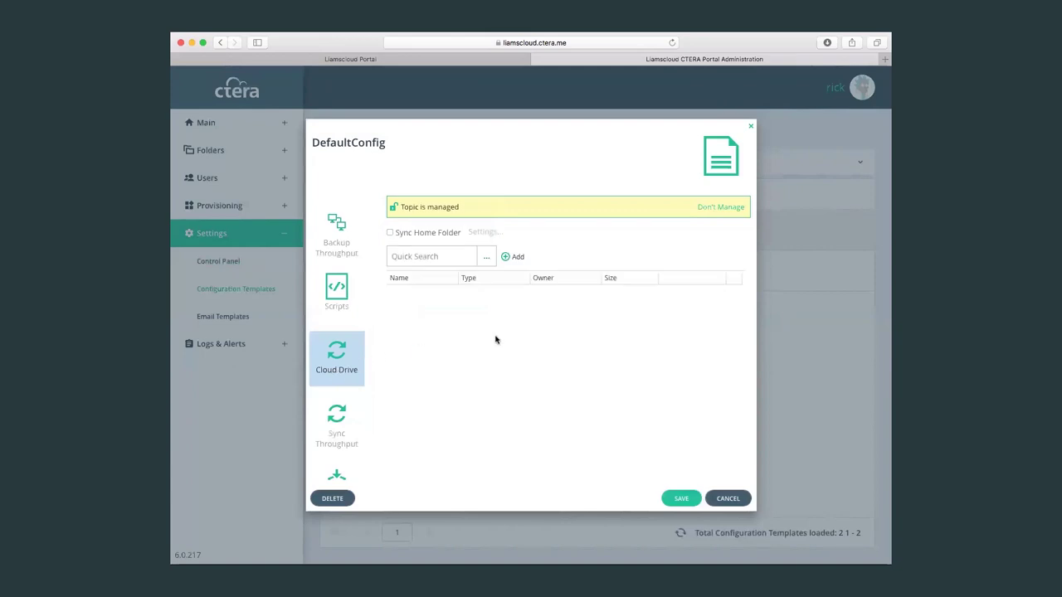
pyautogui.click(336, 423)
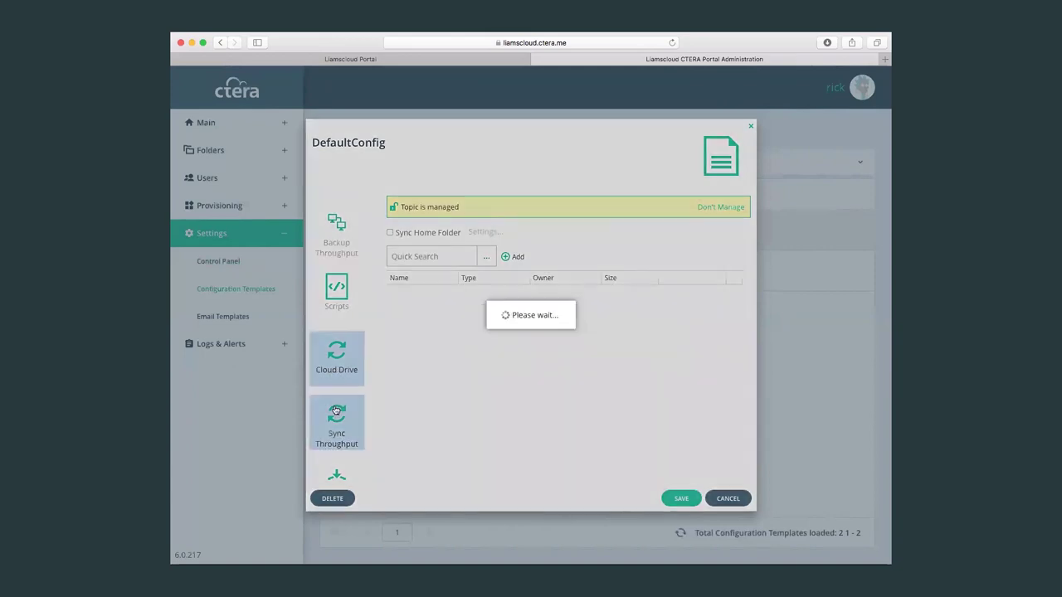
pyautogui.scroll(-2, 336, 411)
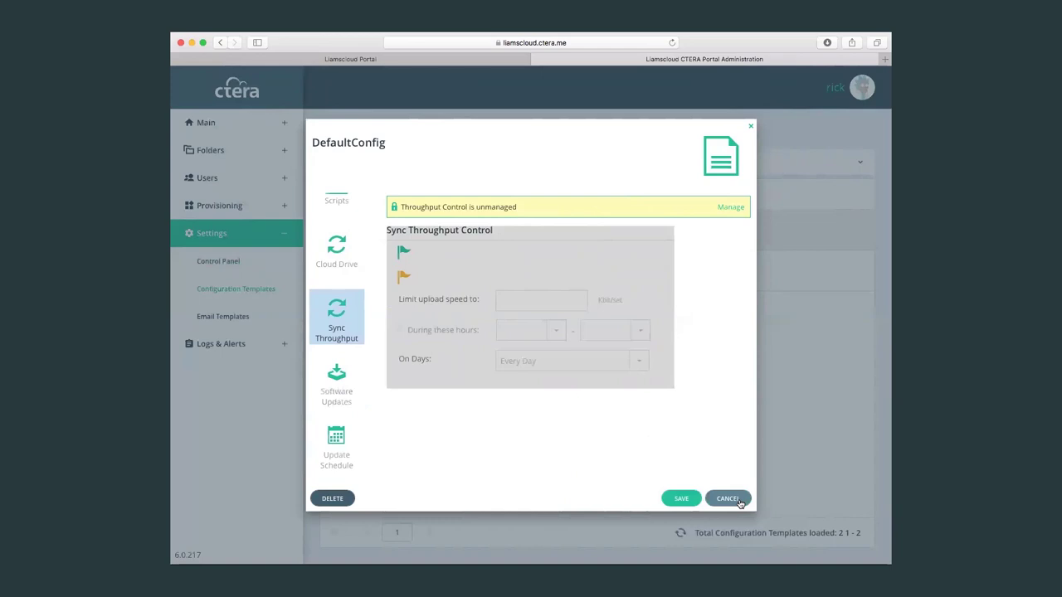
pyautogui.click(727, 498)
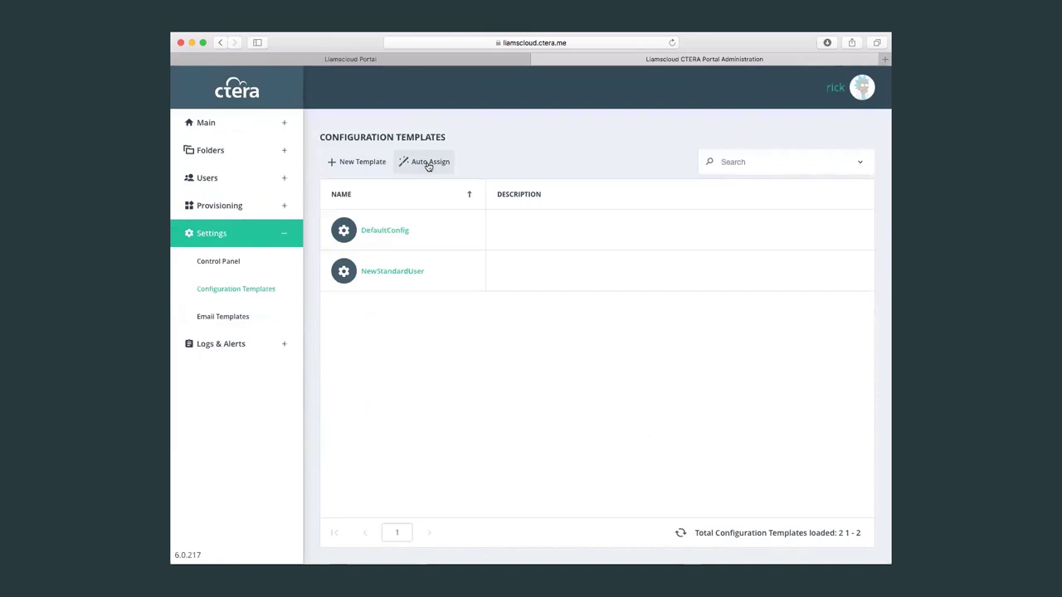
pyautogui.click(429, 164)
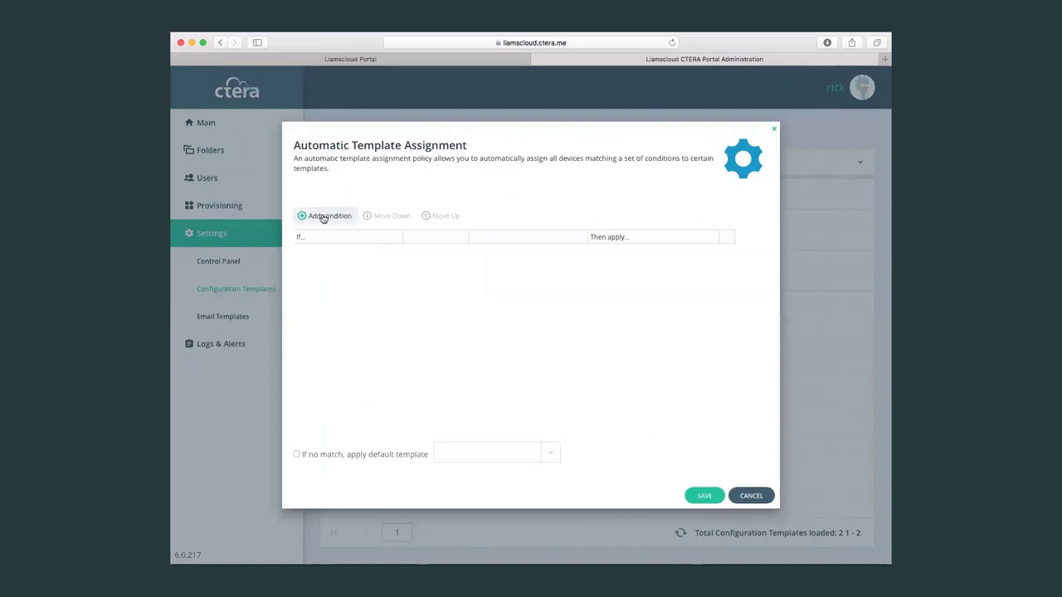
# Add a template assignment condition: OS equals 'Mac'
pyautogui.click(324, 217)
pyautogui.click(339, 257)
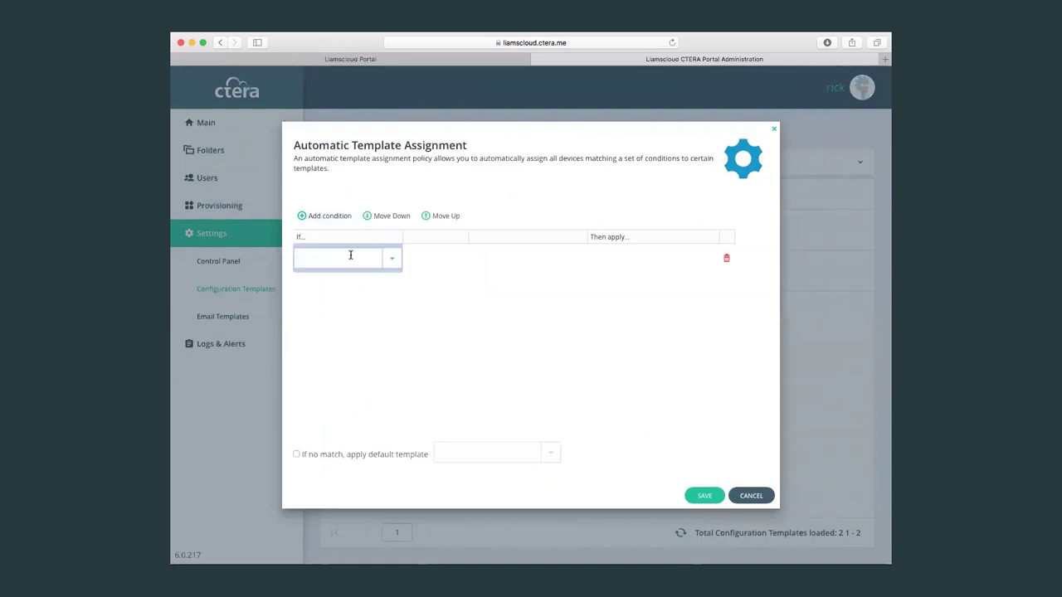
pyautogui.click(391, 259)
pyautogui.click(351, 290)
pyautogui.click(427, 262)
pyautogui.click(457, 260)
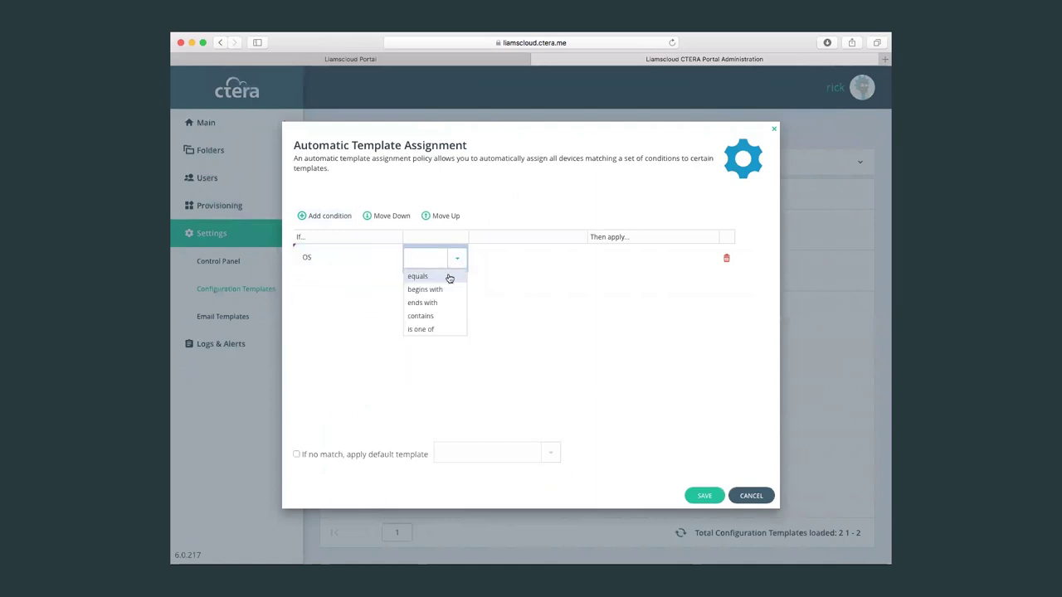
pyautogui.click(449, 275)
pyautogui.click(498, 263)
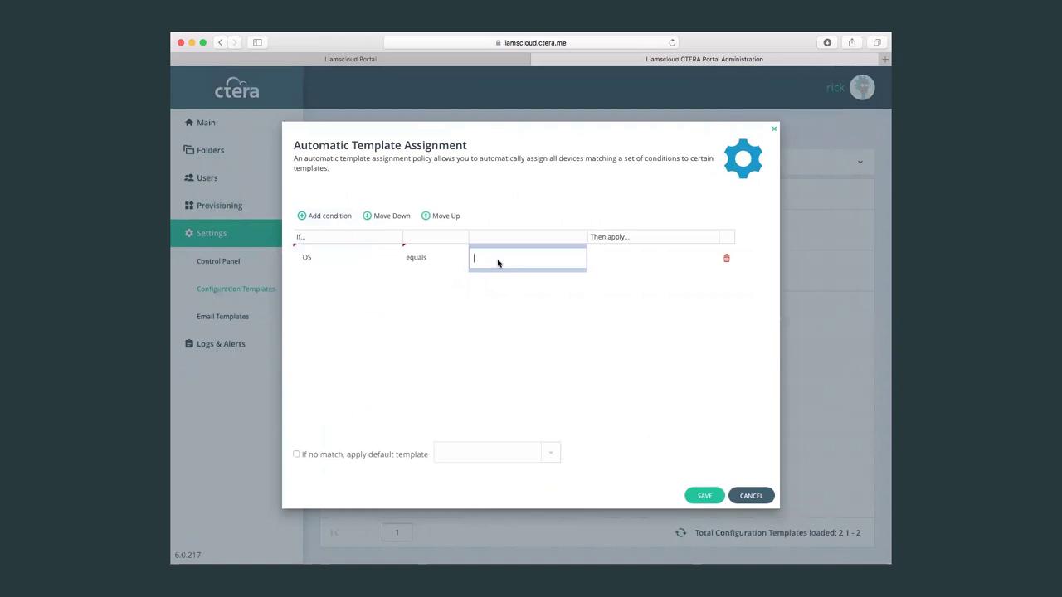
pyautogui.write('Mac')
# Apply NewStandardUser to Mac devices, set DefaultConfig as the default template, then cancel
pyautogui.click(606, 258)
pyautogui.click(707, 261)
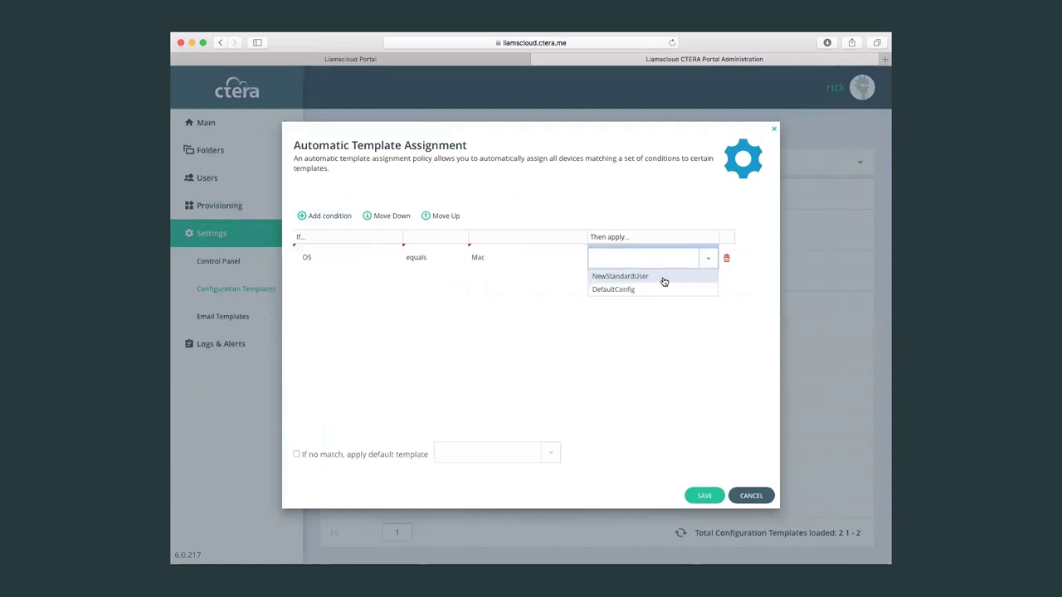
pyautogui.click(664, 281)
pyautogui.click(617, 354)
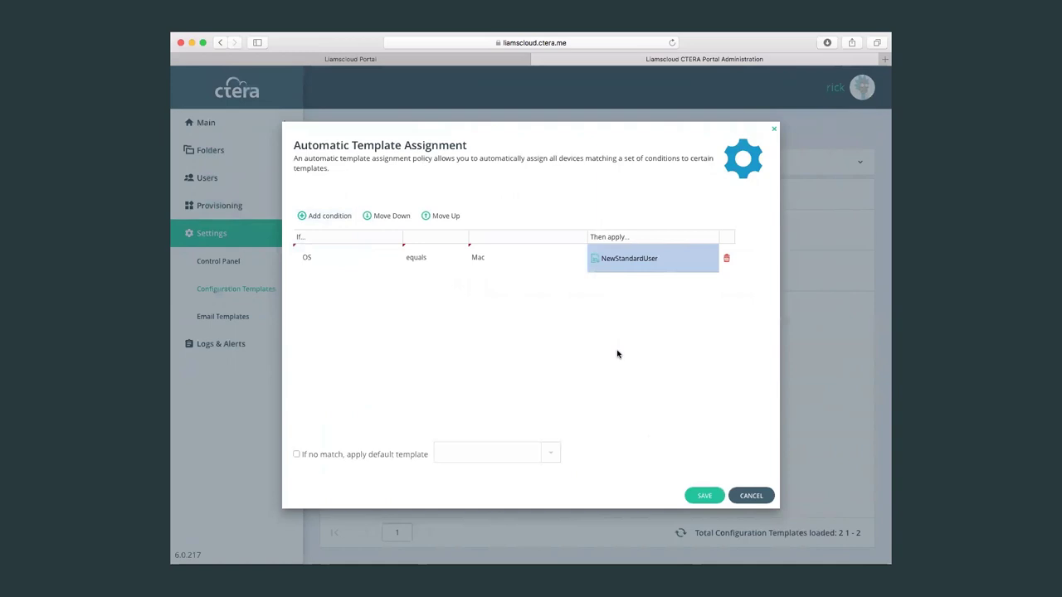
pyautogui.click(296, 455)
pyautogui.click(551, 455)
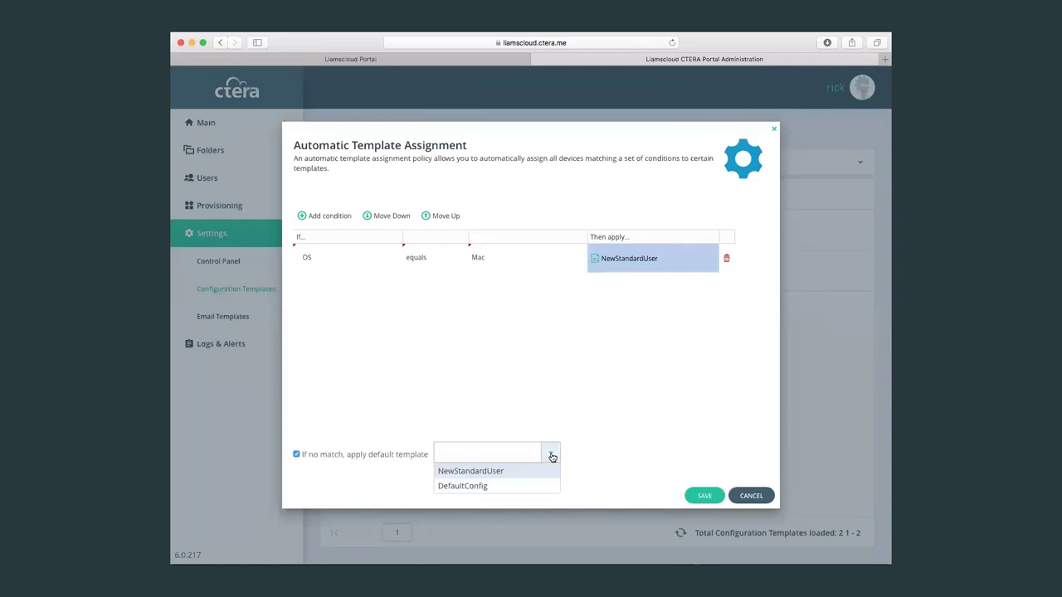
pyautogui.click(508, 485)
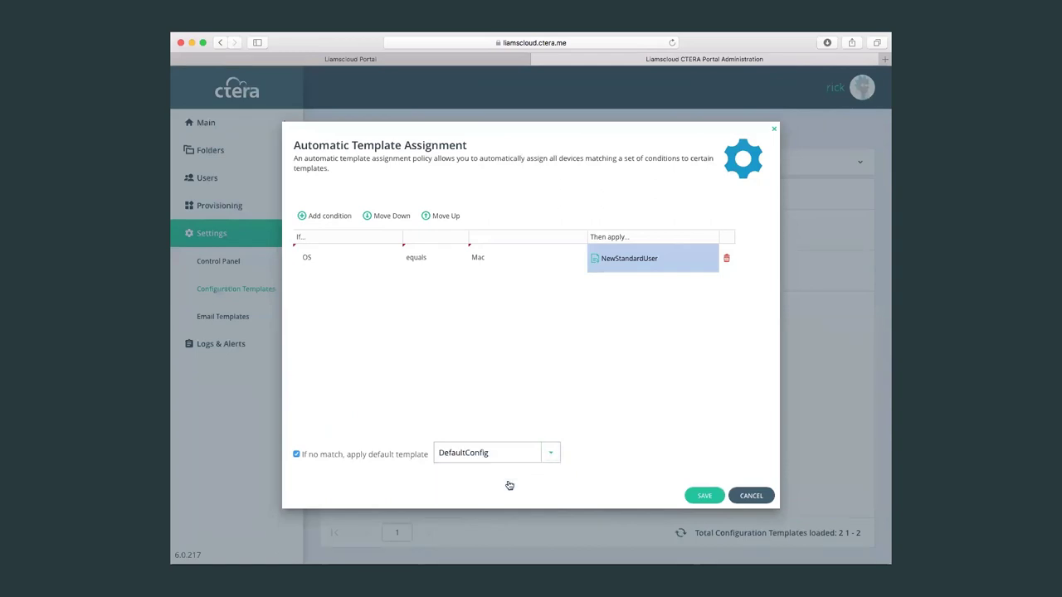
pyautogui.click(751, 496)
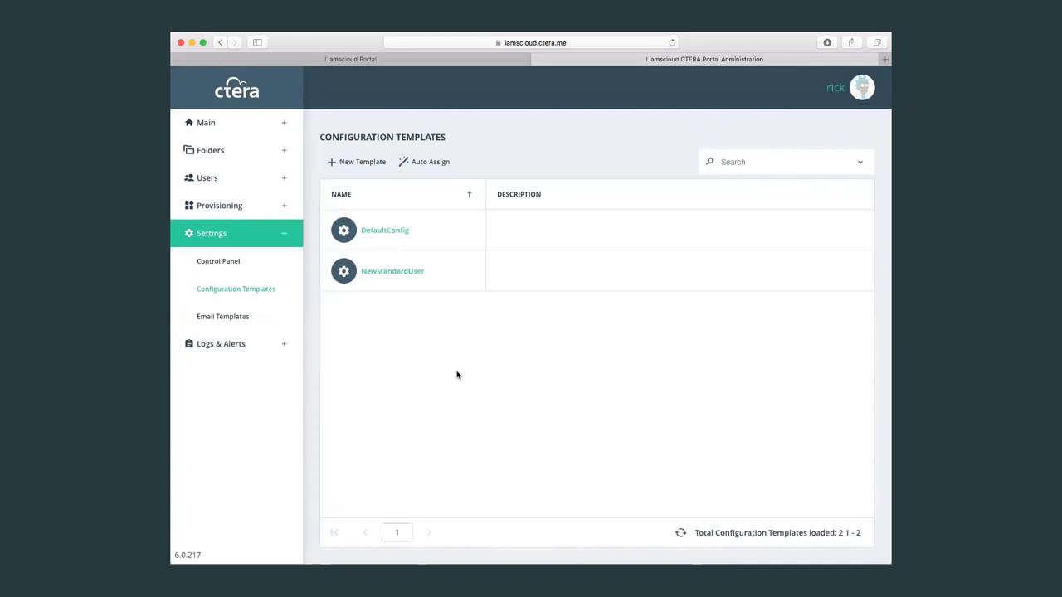
# Expand Logs & Alerts and switch to the Cloud Sync Log
pyautogui.click(254, 343)
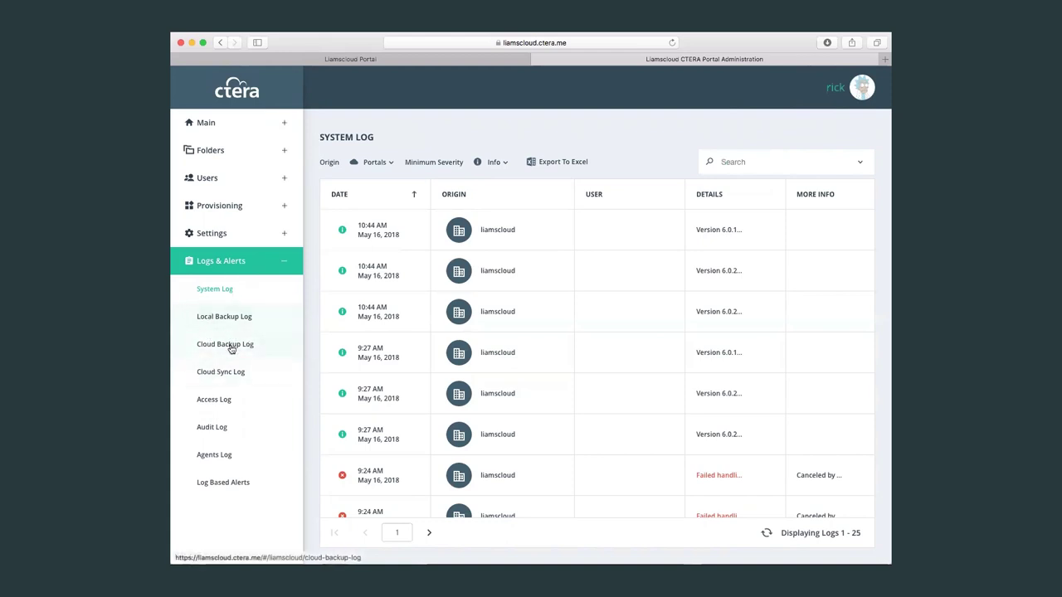
pyautogui.click(221, 373)
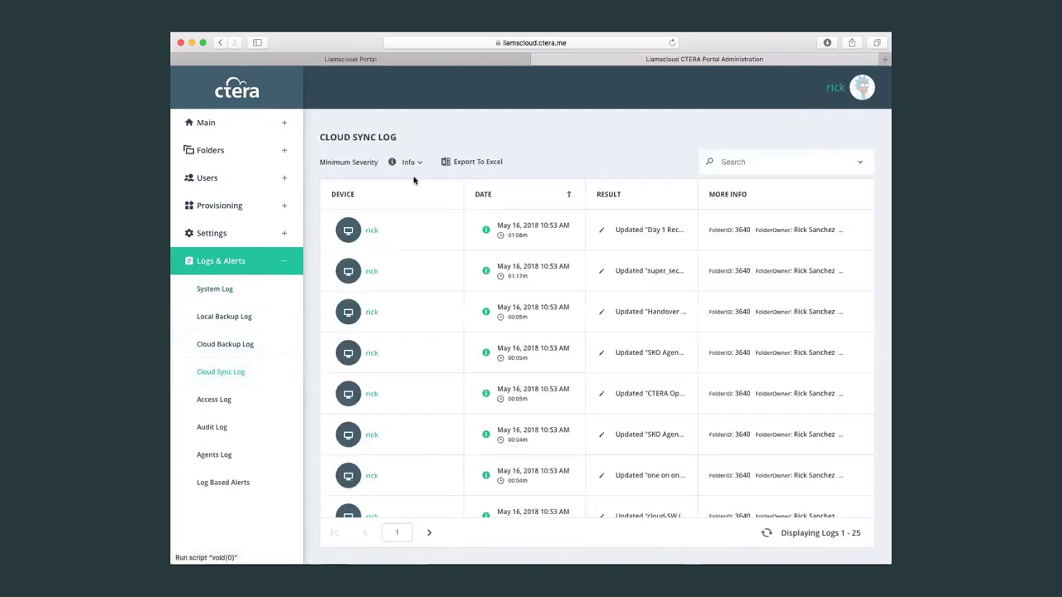
# Narrow the Device column, widen the Result column to show sizes, and scroll the log
pyautogui.moveTo(463, 194); pyautogui.dragTo(412, 196)
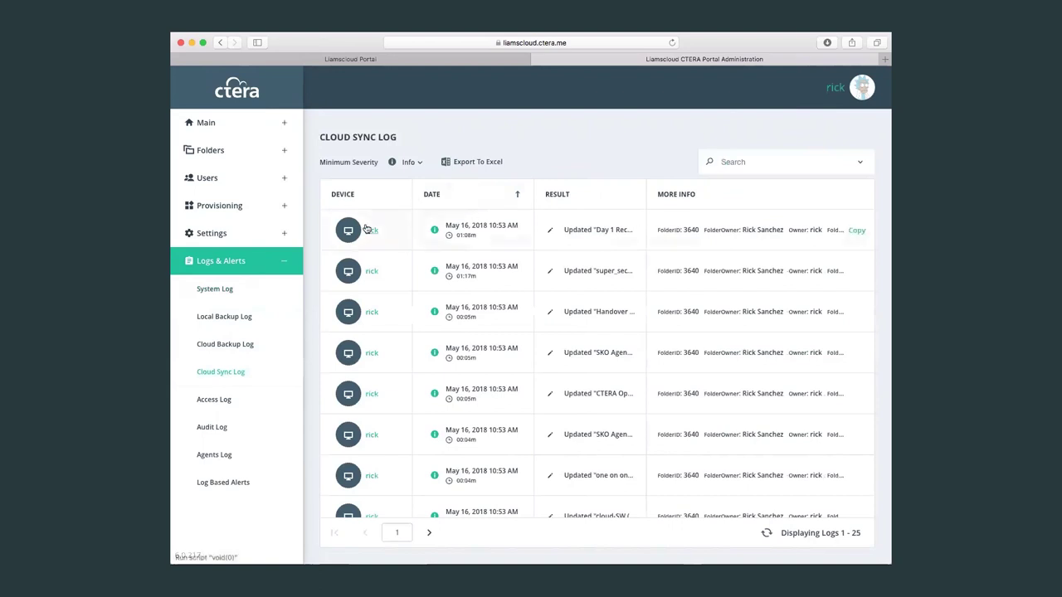
pyautogui.moveTo(646, 199); pyautogui.dragTo(719, 205)
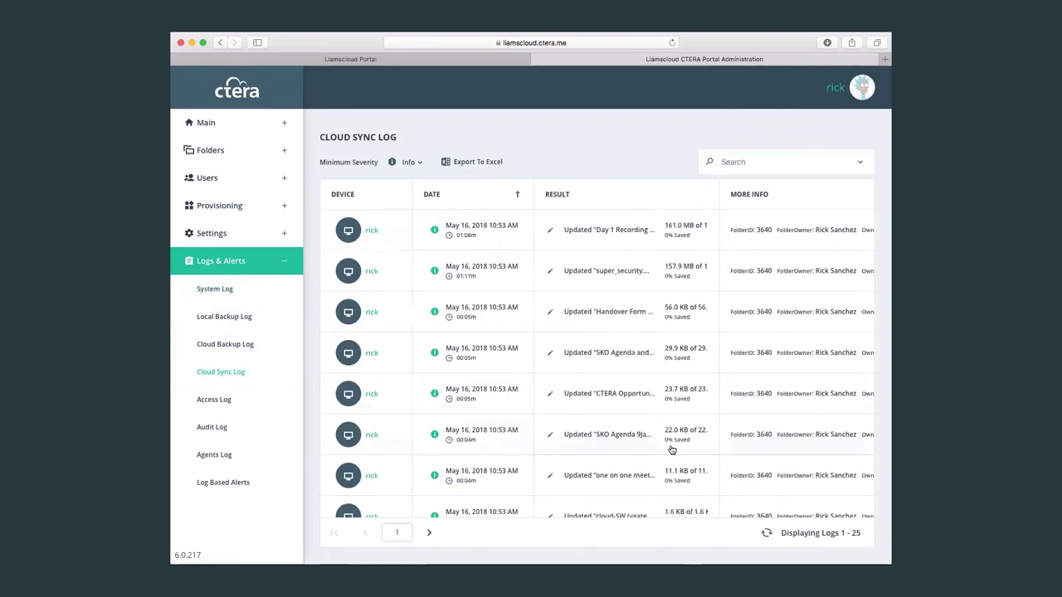
pyautogui.scroll(-10, 672, 449)
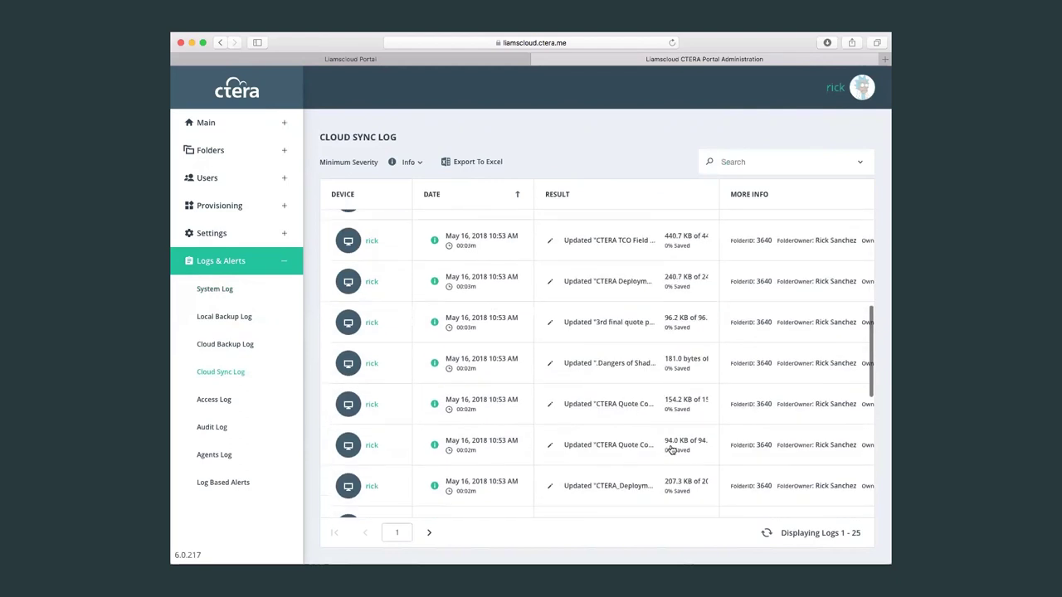
pyautogui.scroll(-3, 673, 450)
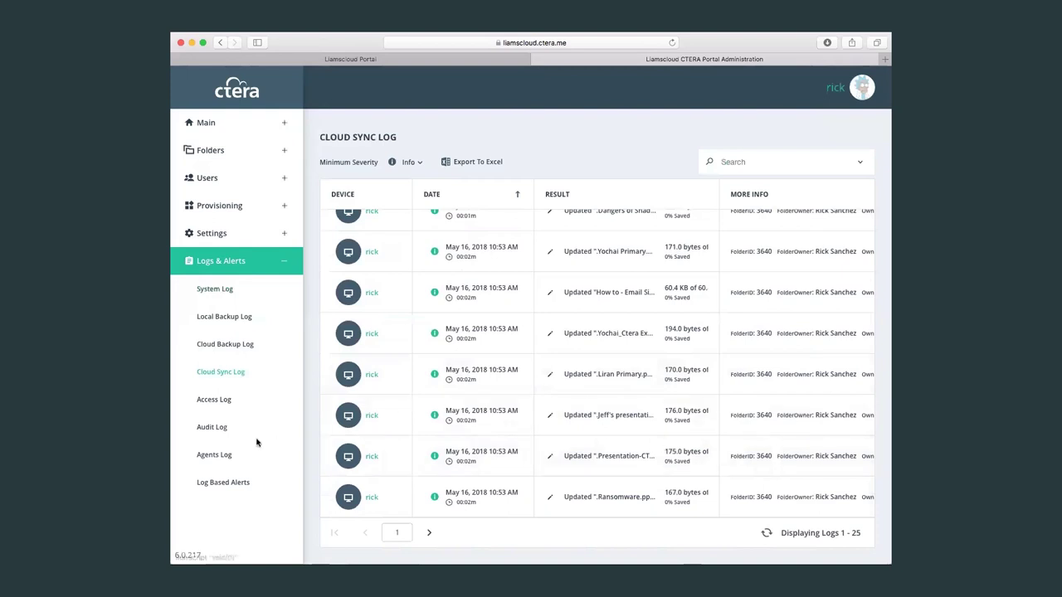
# Look through the Access Log entries, then switch to the Audit Log
pyautogui.click(216, 406)
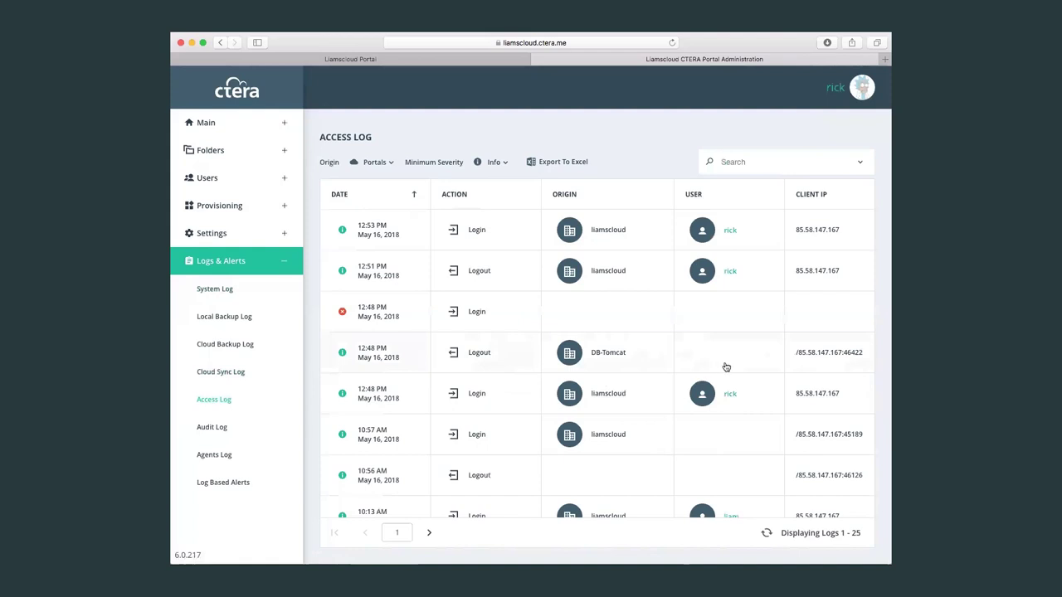
pyautogui.scroll(-4, 730, 310)
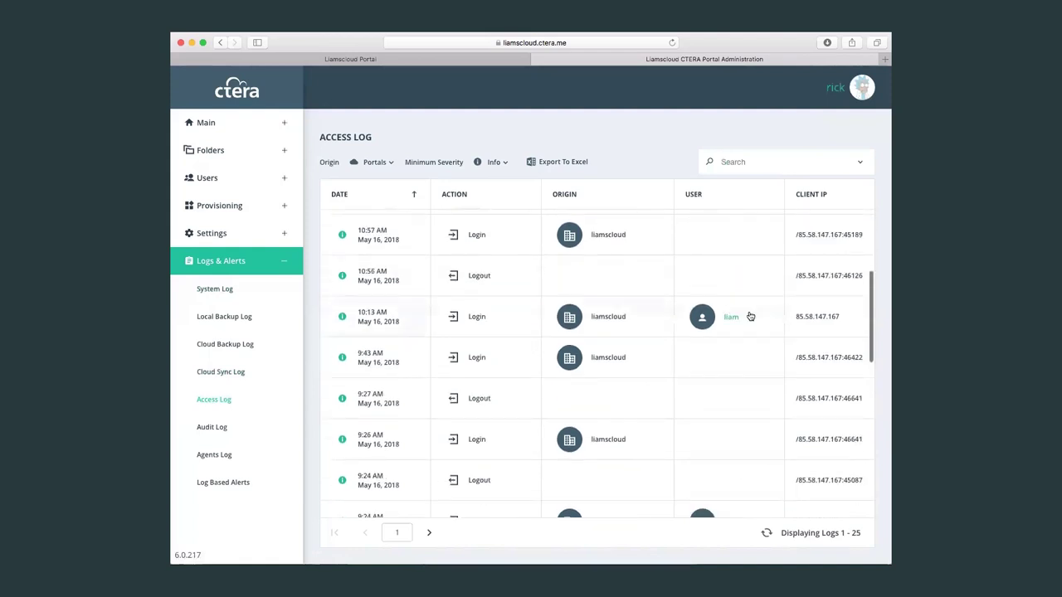
pyautogui.click(237, 429)
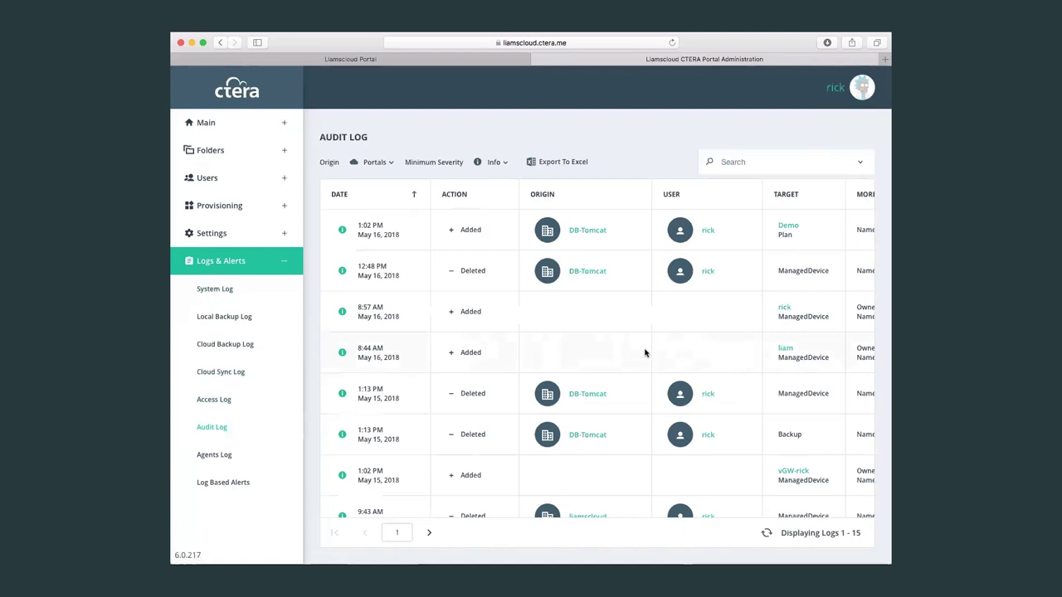
# Scroll through the Audit Log entries, then view the Agents Log
pyautogui.scroll(-10, 645, 353)
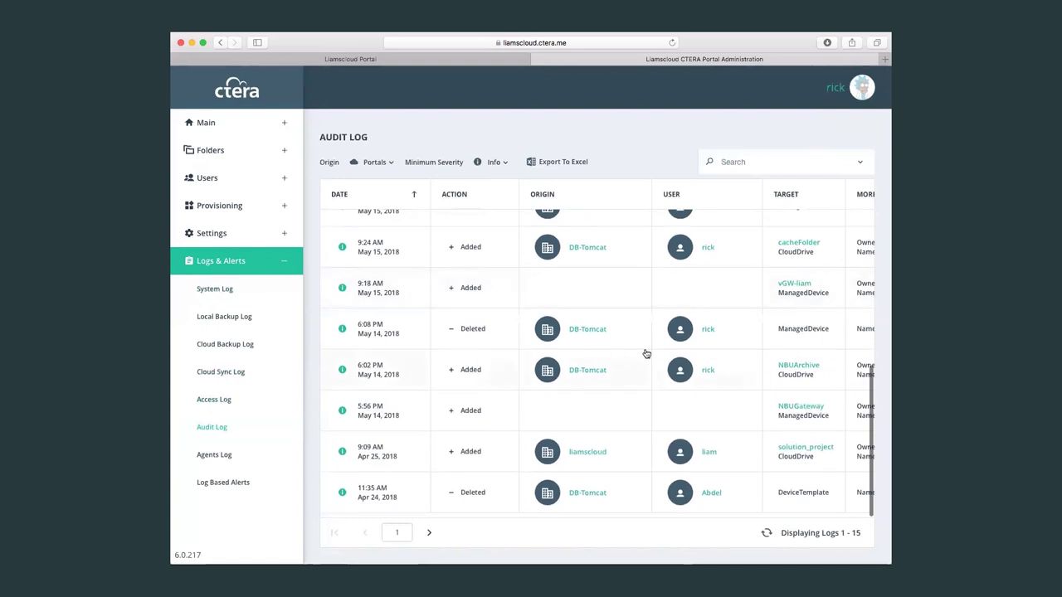
pyautogui.scroll(10, 647, 355)
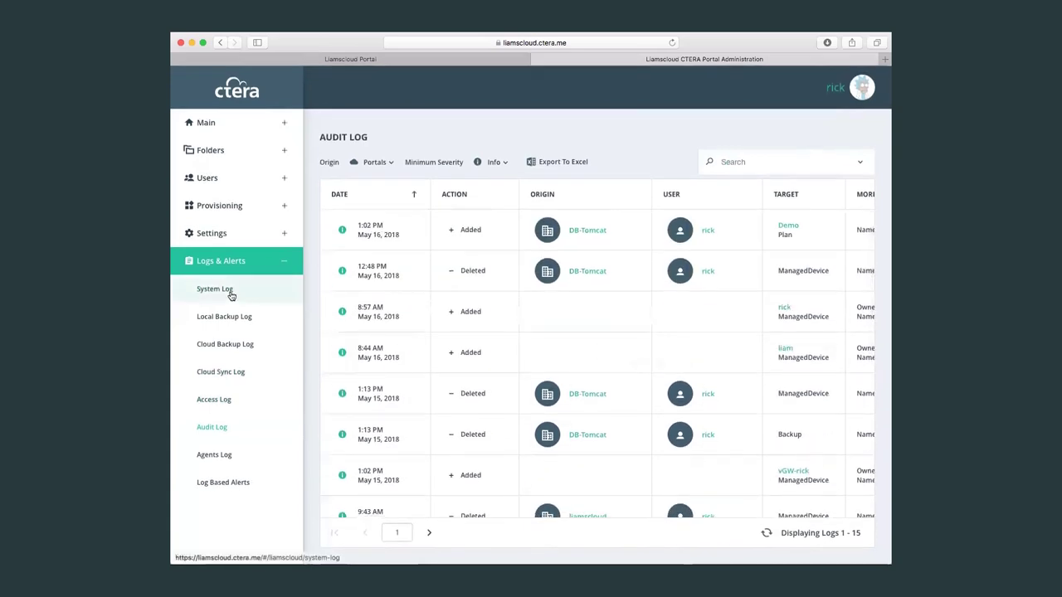
pyautogui.click(213, 461)
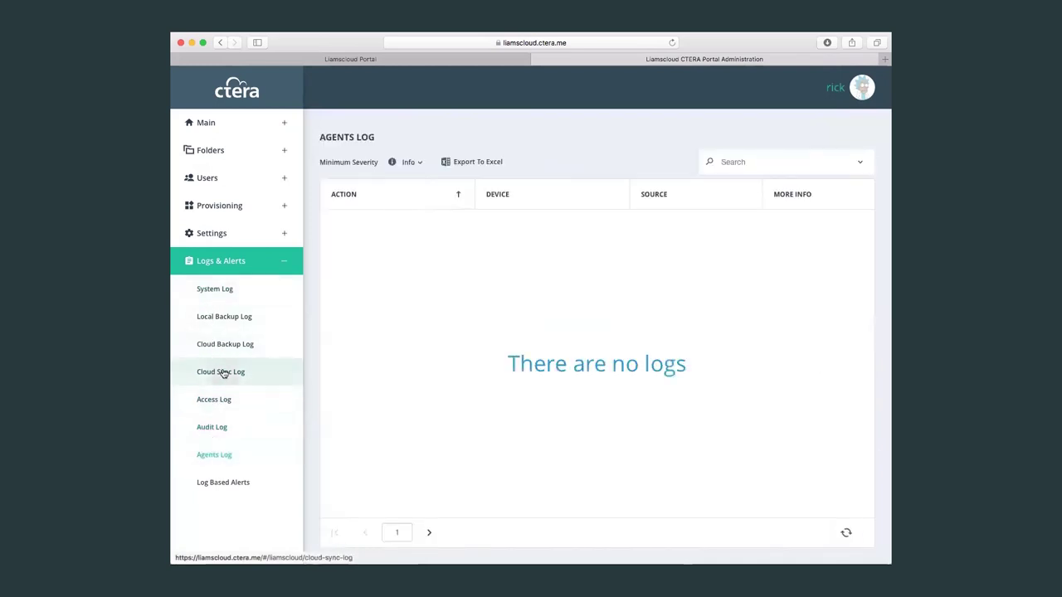
# Revisit the Cloud Sync Log and System Log, then return to the portal admin Dashboard
pyautogui.click(220, 373)
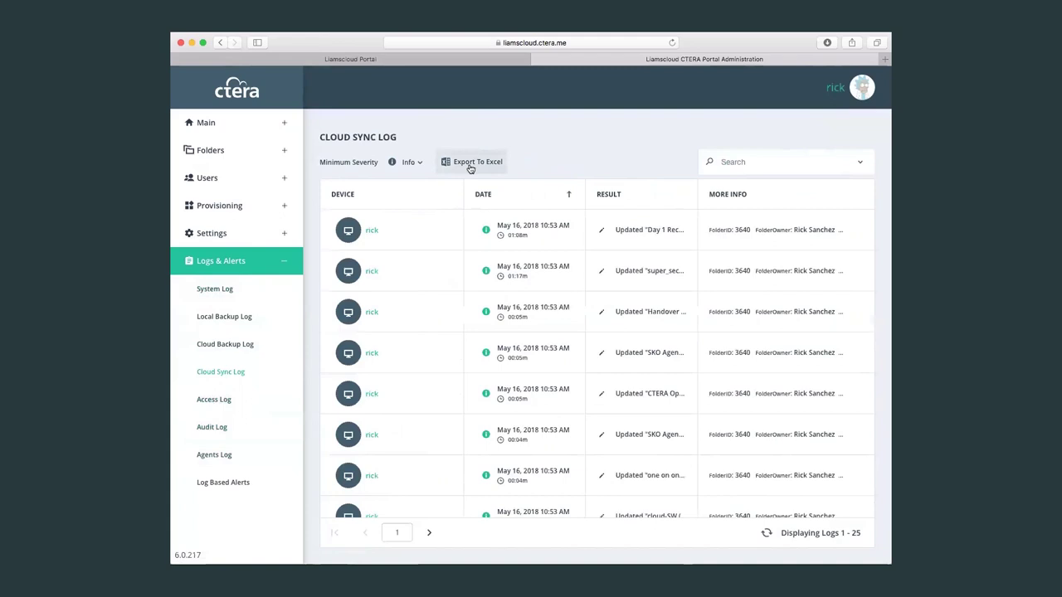
pyautogui.click(282, 263)
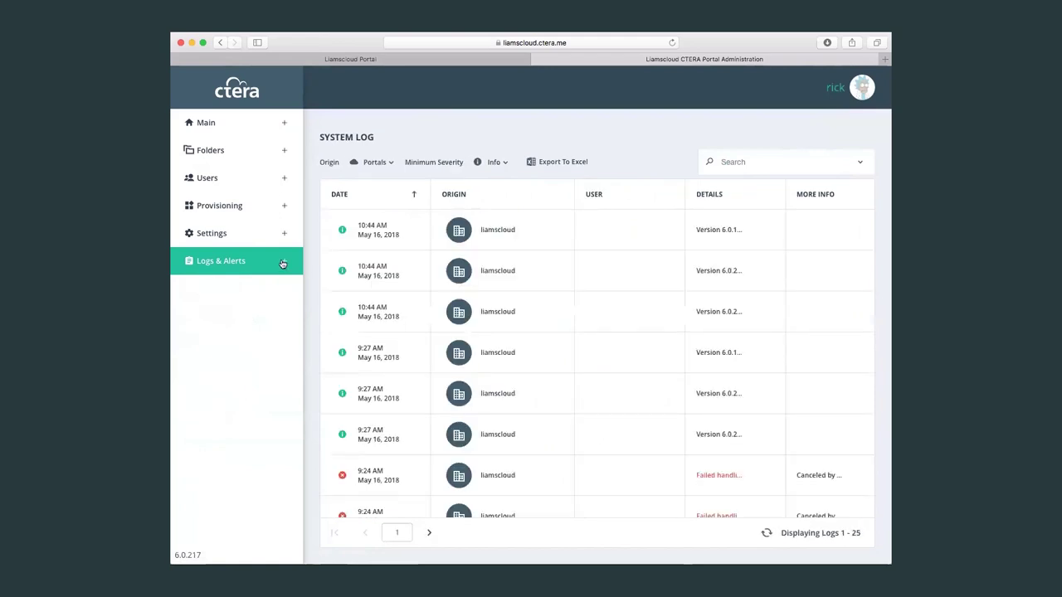
pyautogui.click(214, 122)
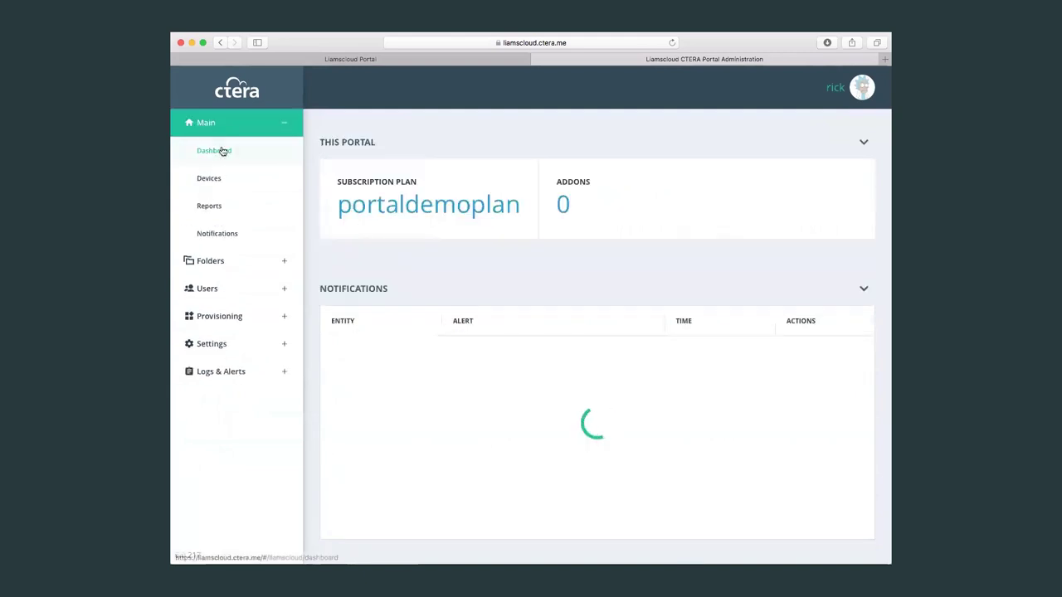